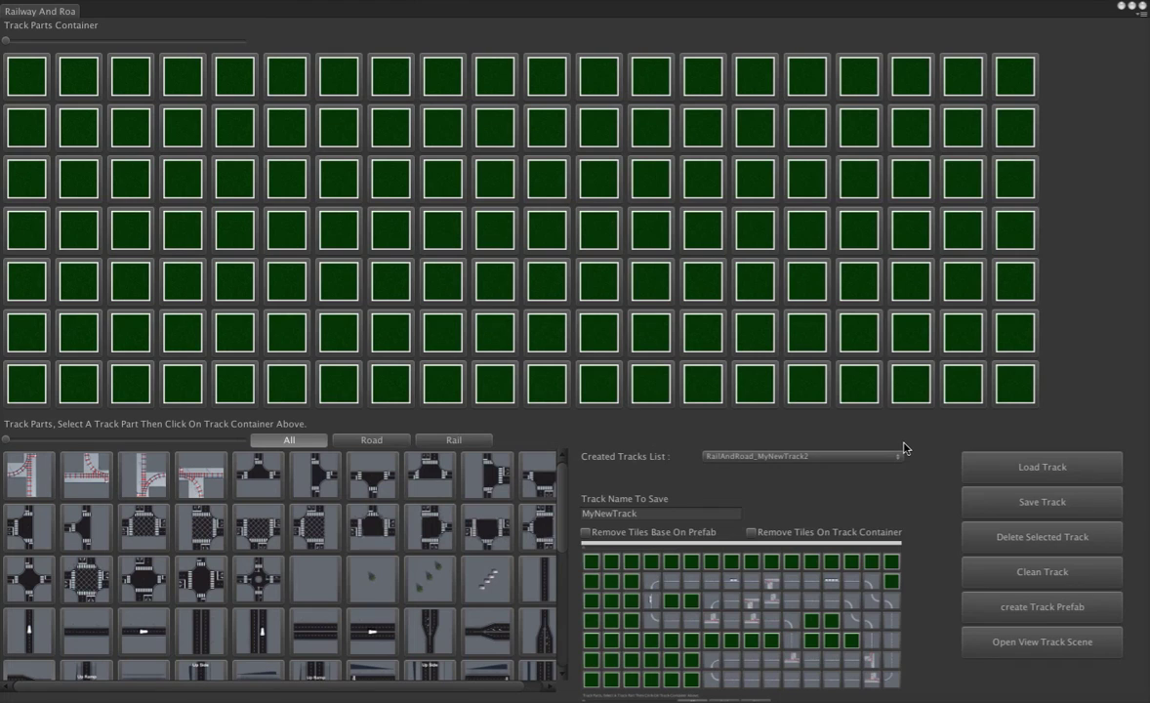
- Load the saved roadNewRail track, then clear every tile from the grid
left_click(828, 456)
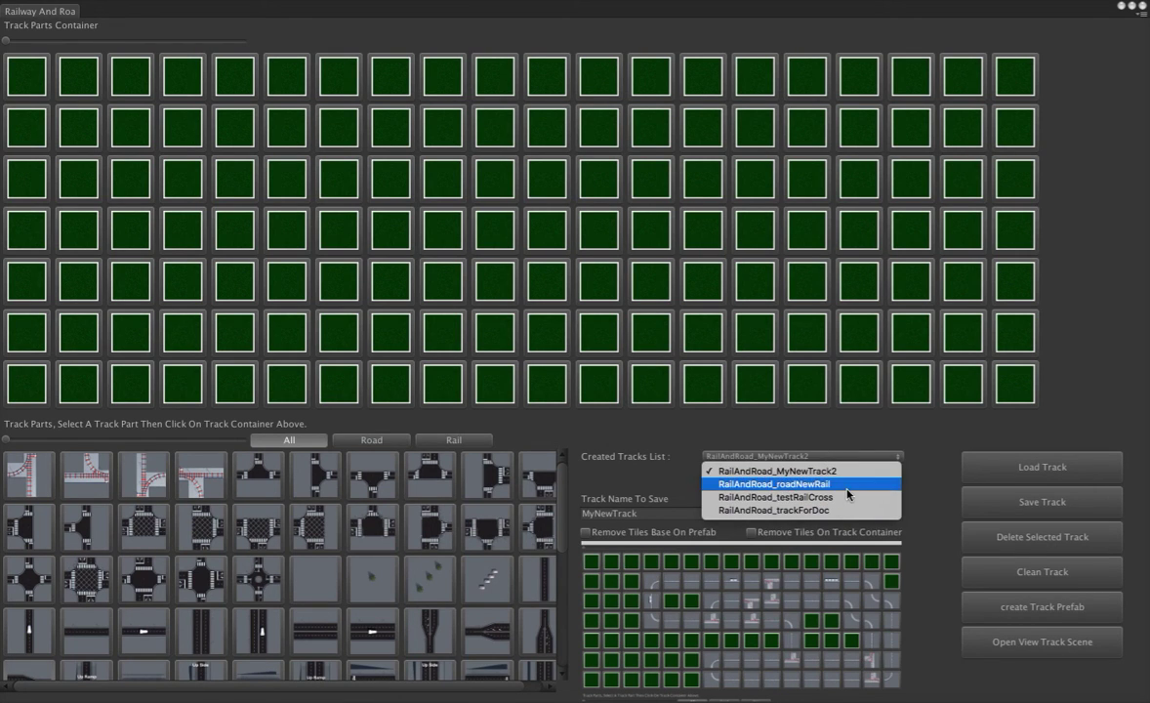
left_click(812, 484)
left_click(997, 475)
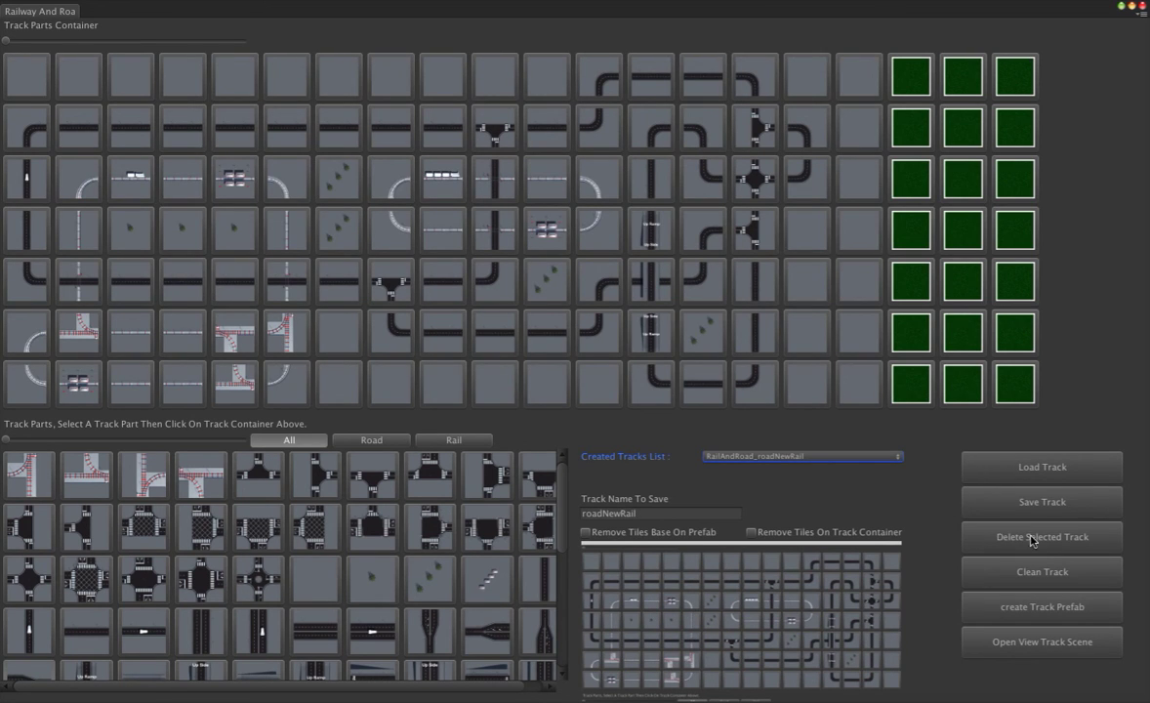
left_click(1043, 574)
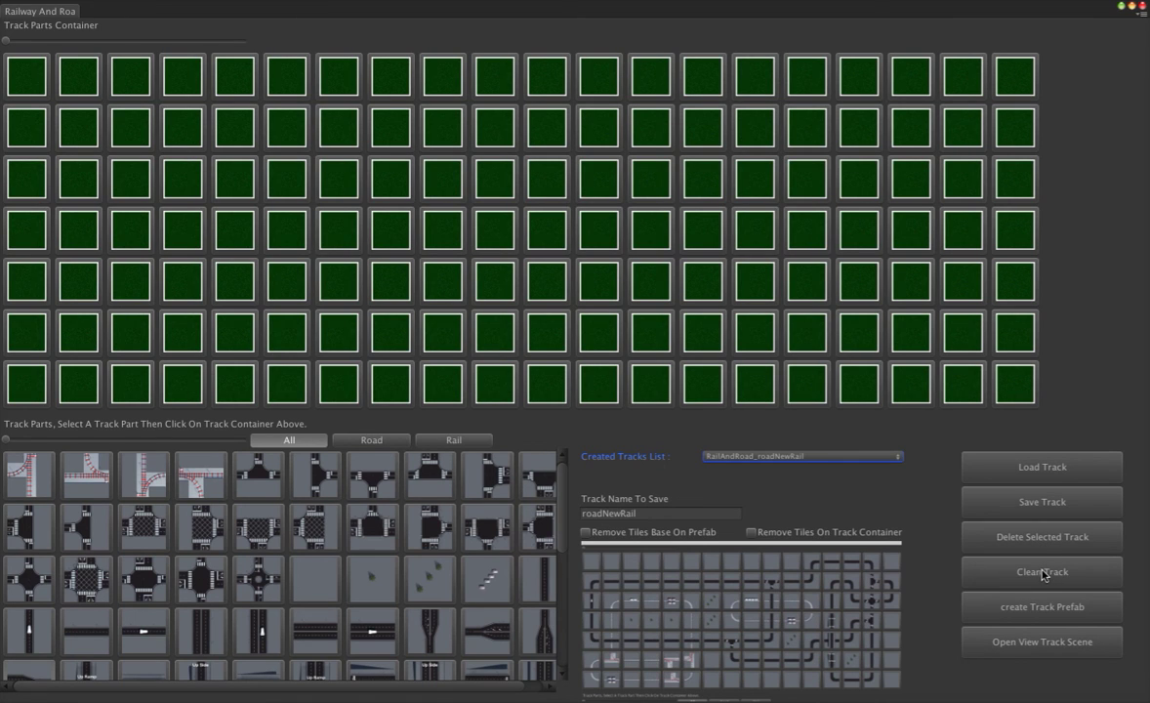
- Show rail parts only and lay straight horizontal rails at row 4, columns 9–11
left_click(453, 441)
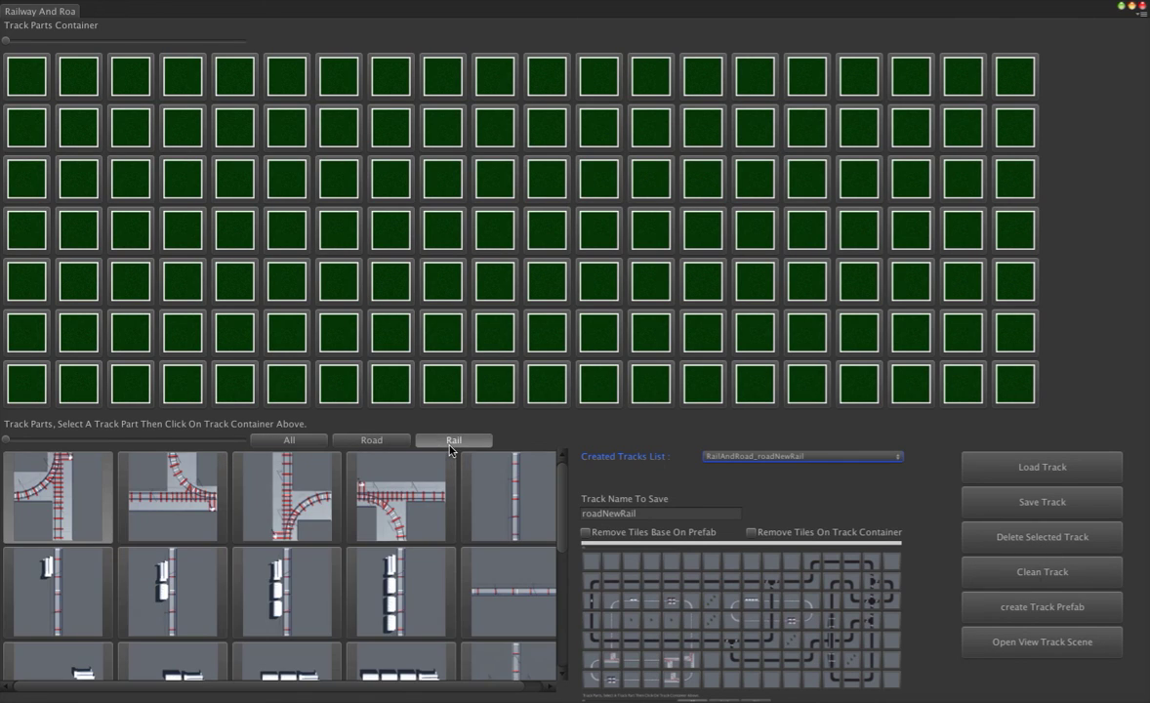
left_click(495, 605)
left_click(427, 216)
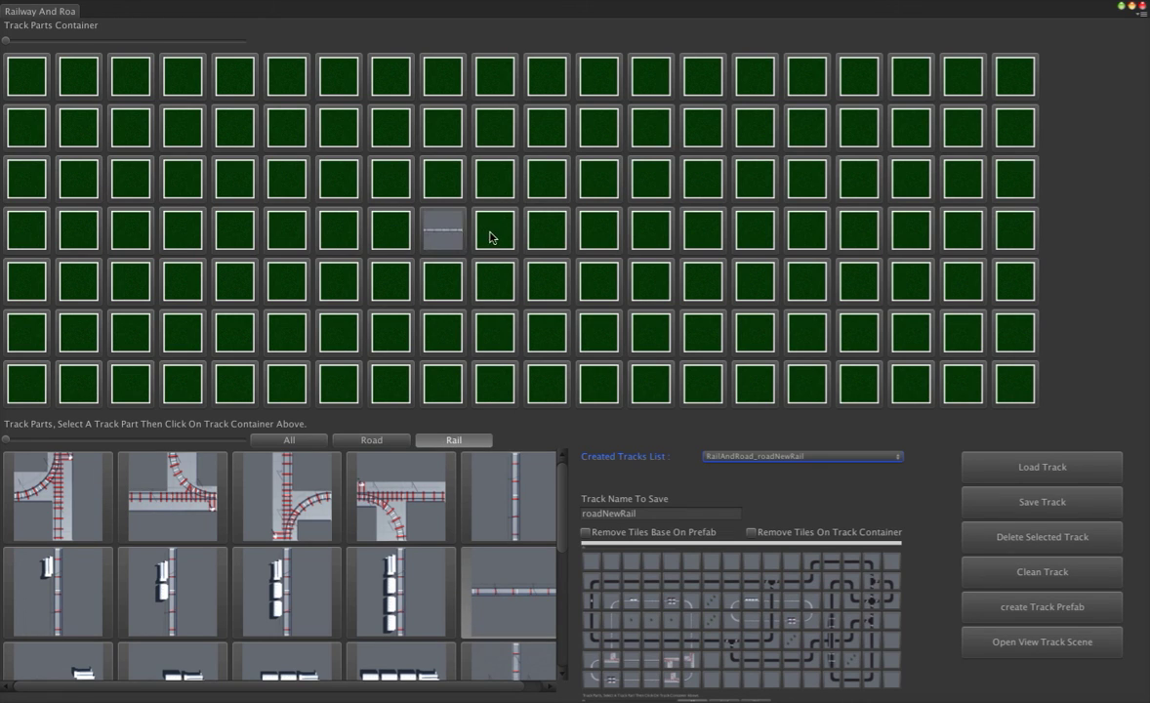
left_click(493, 235)
left_click(535, 235)
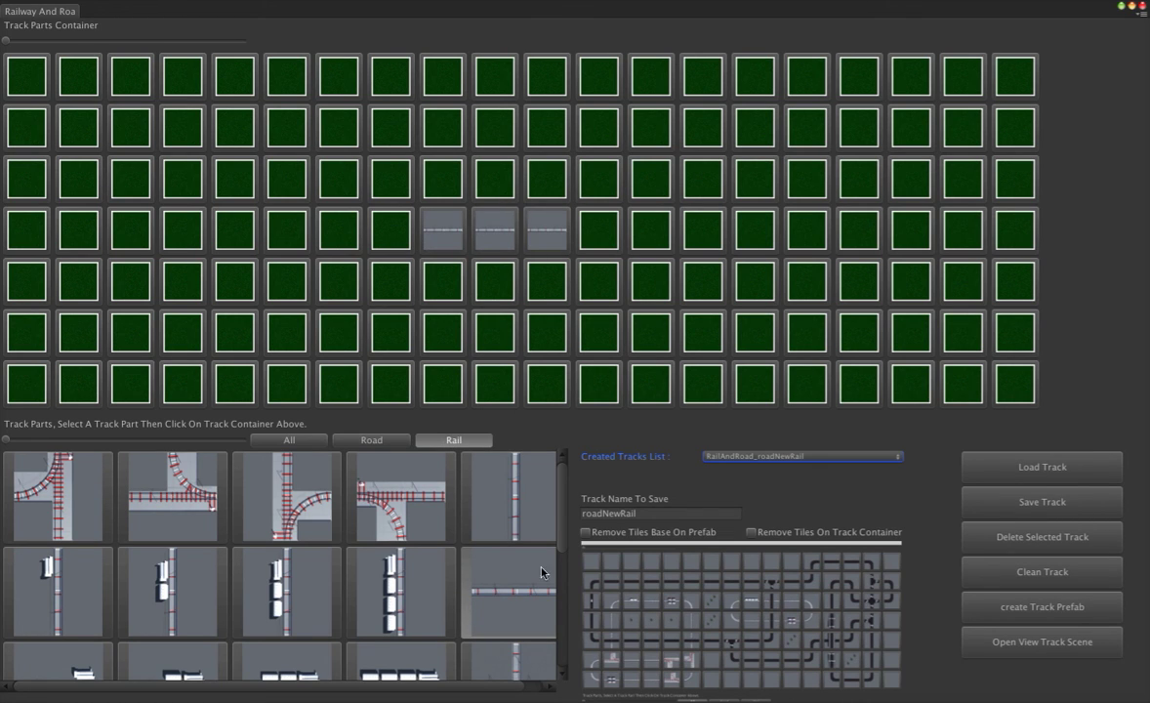
- Place the four-car train tile at row 4 column 12 and a rail crossing at column 13
left_click_drag(562, 511, 562, 571)
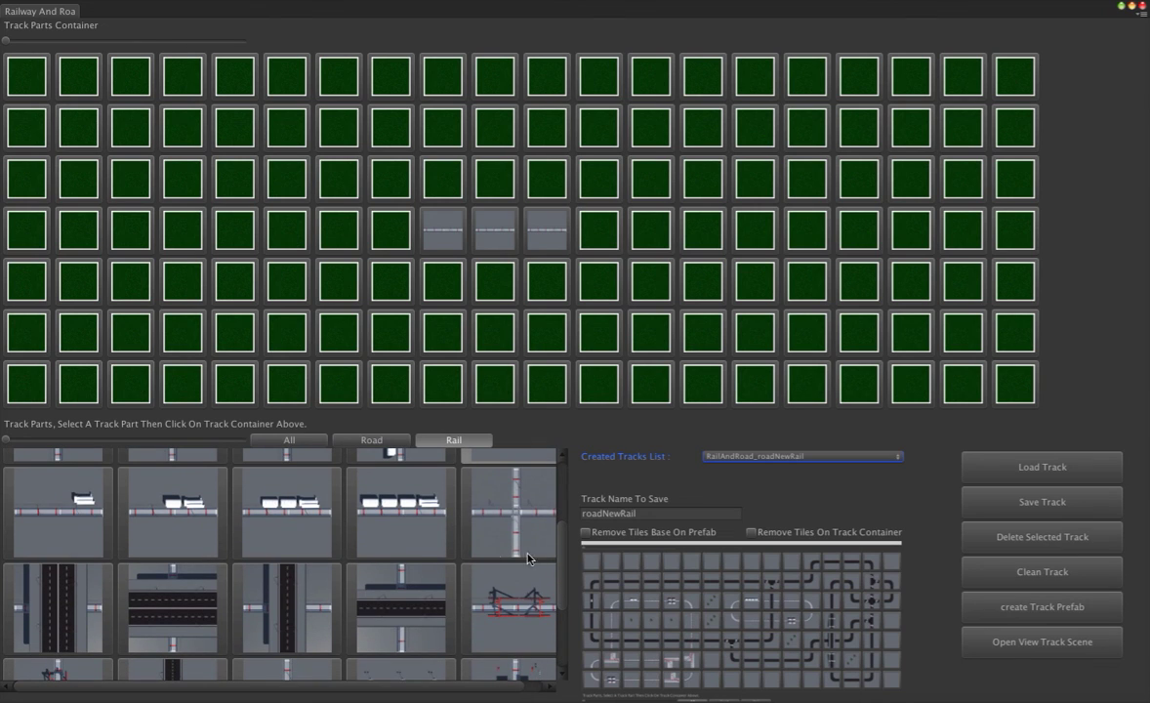
left_click(360, 527)
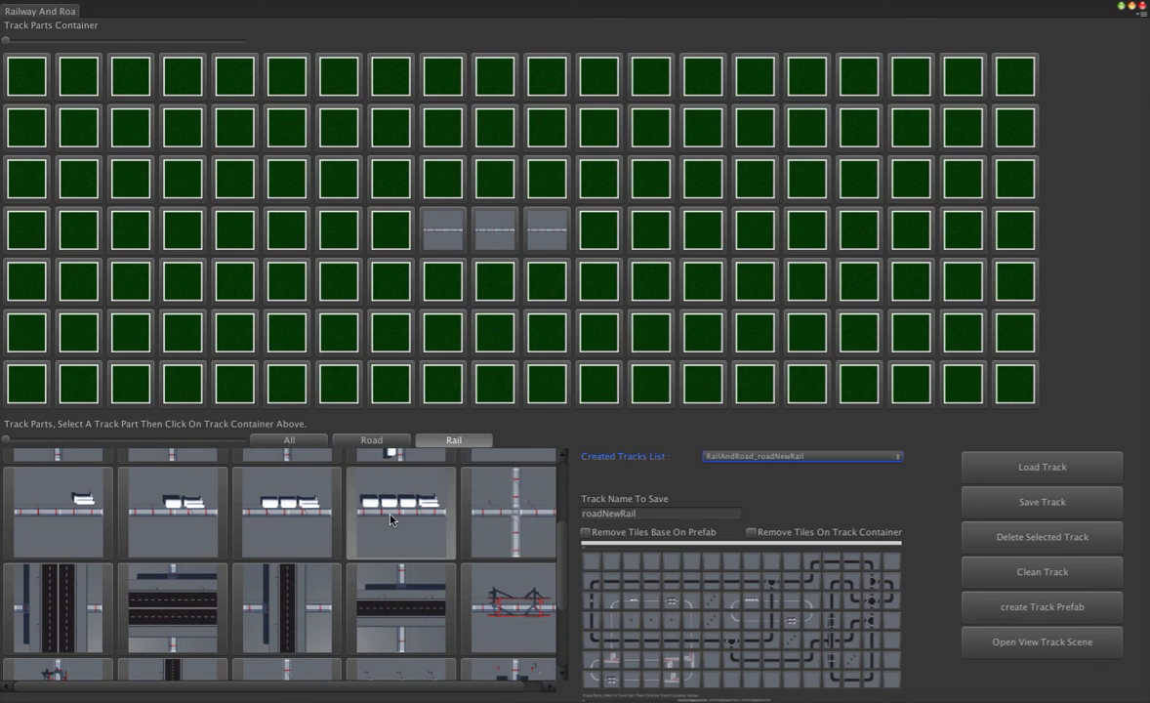
left_click(605, 236)
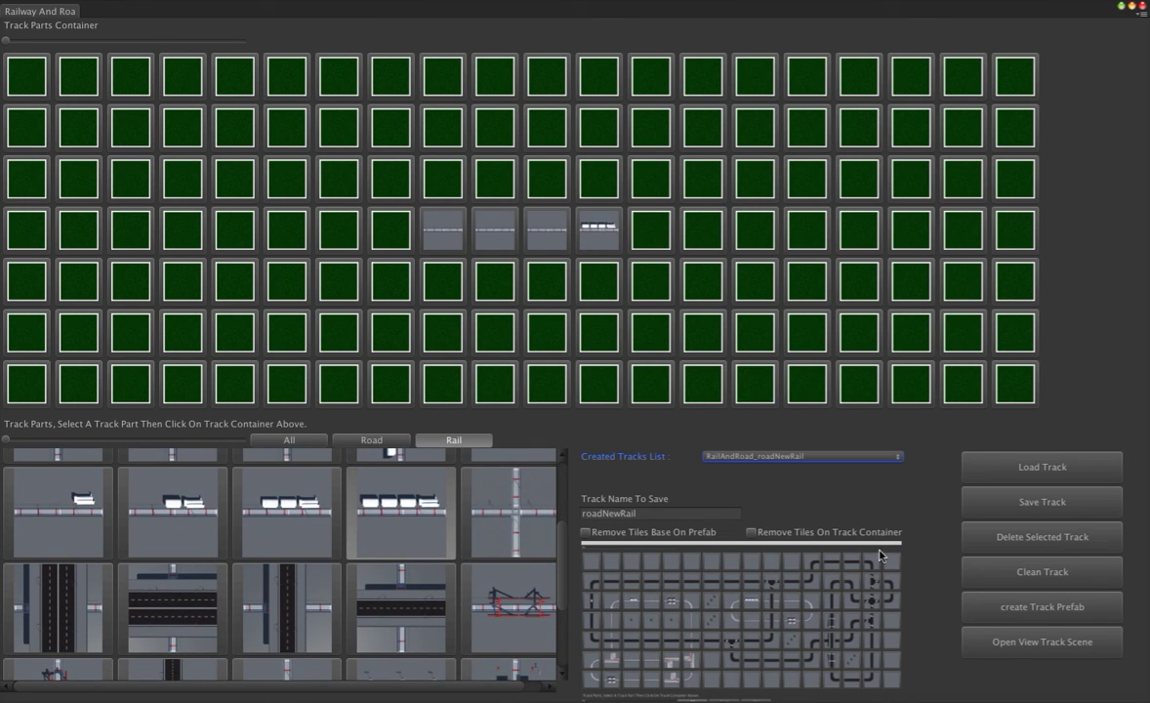
left_click(523, 522)
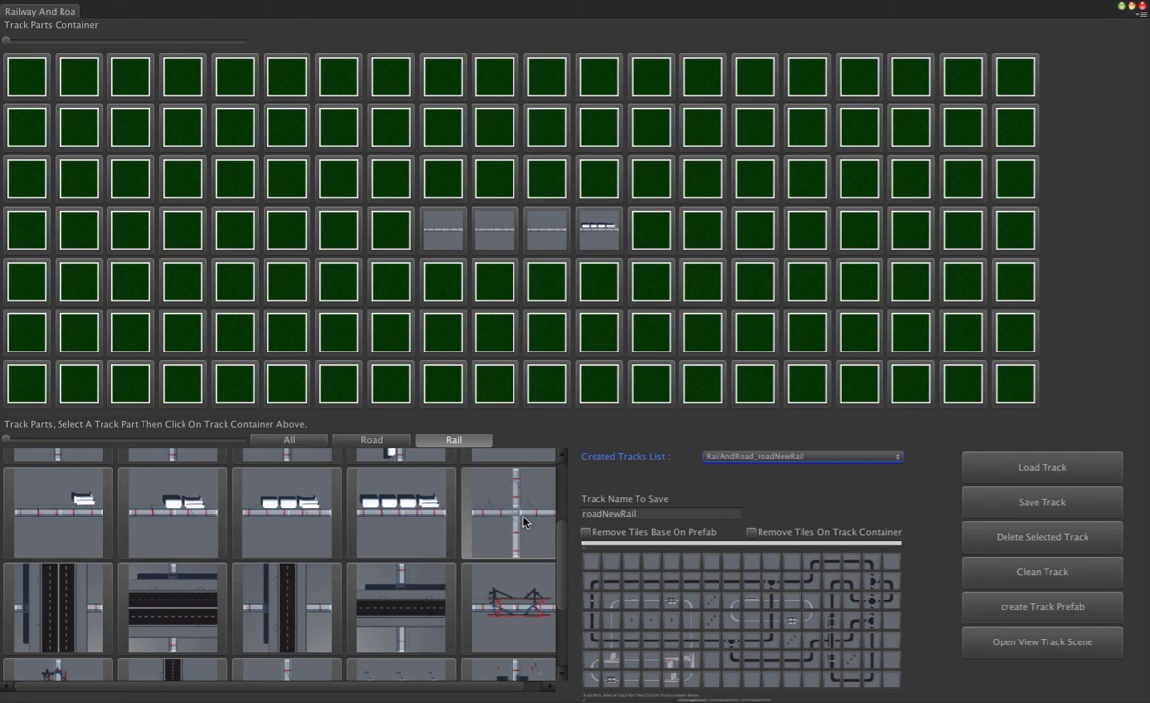
left_click(644, 243)
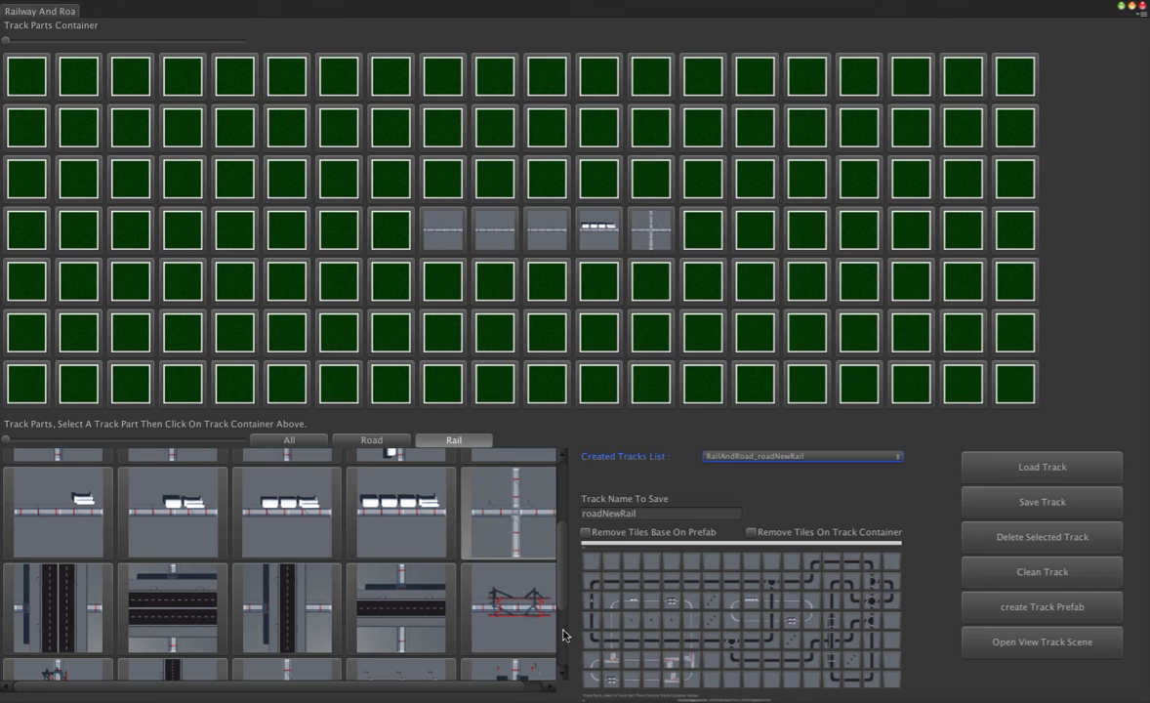
scroll(559, 615, "up", 3)
scroll(552, 537, "up", 2)
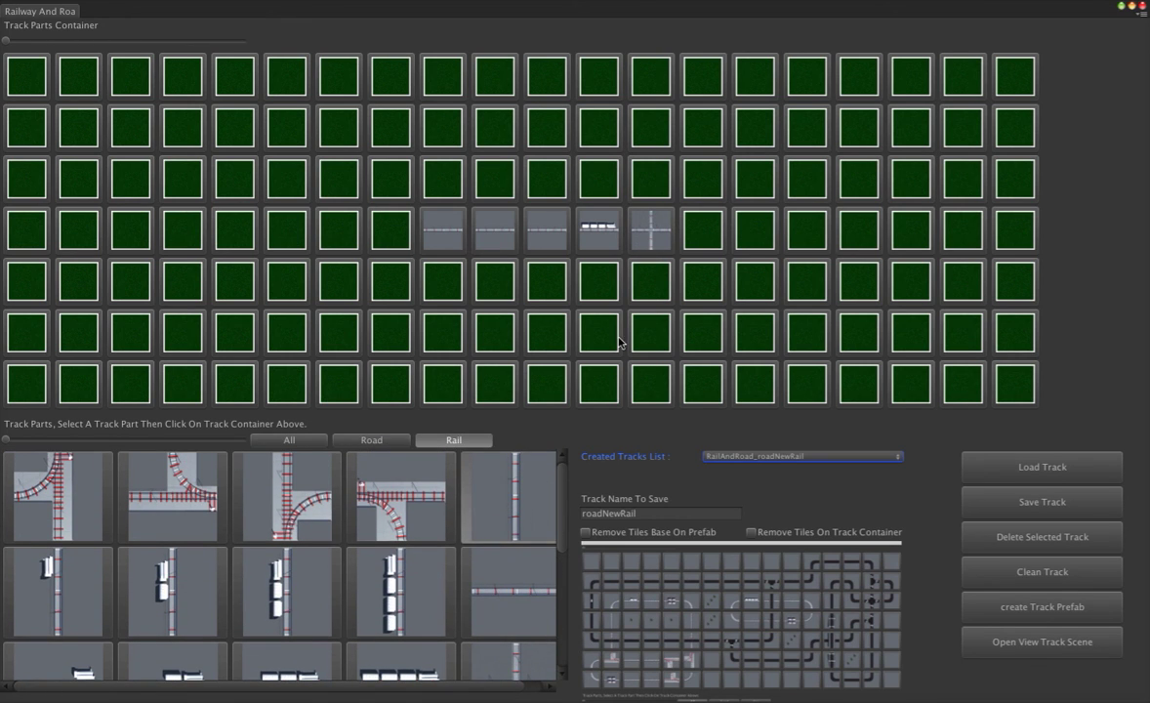
- Add a vertical rail below the crossing and curves at row 2, columns 13 and 14
left_click(652, 279)
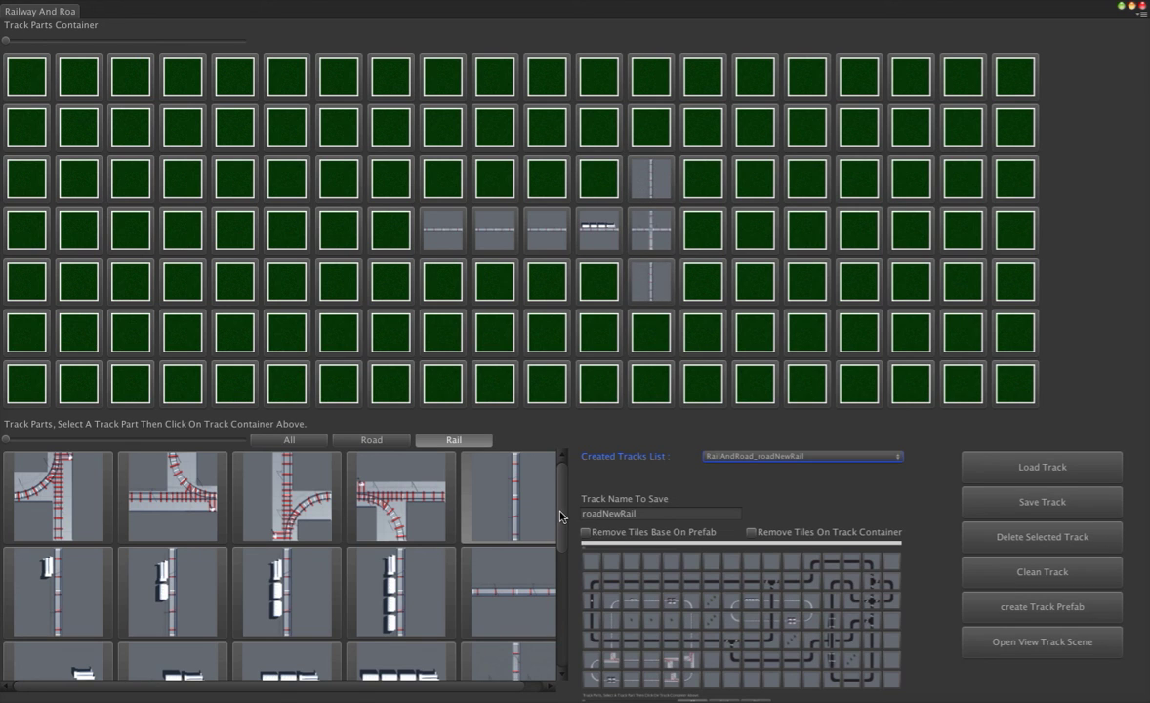
left_click_drag(563, 513, 565, 640)
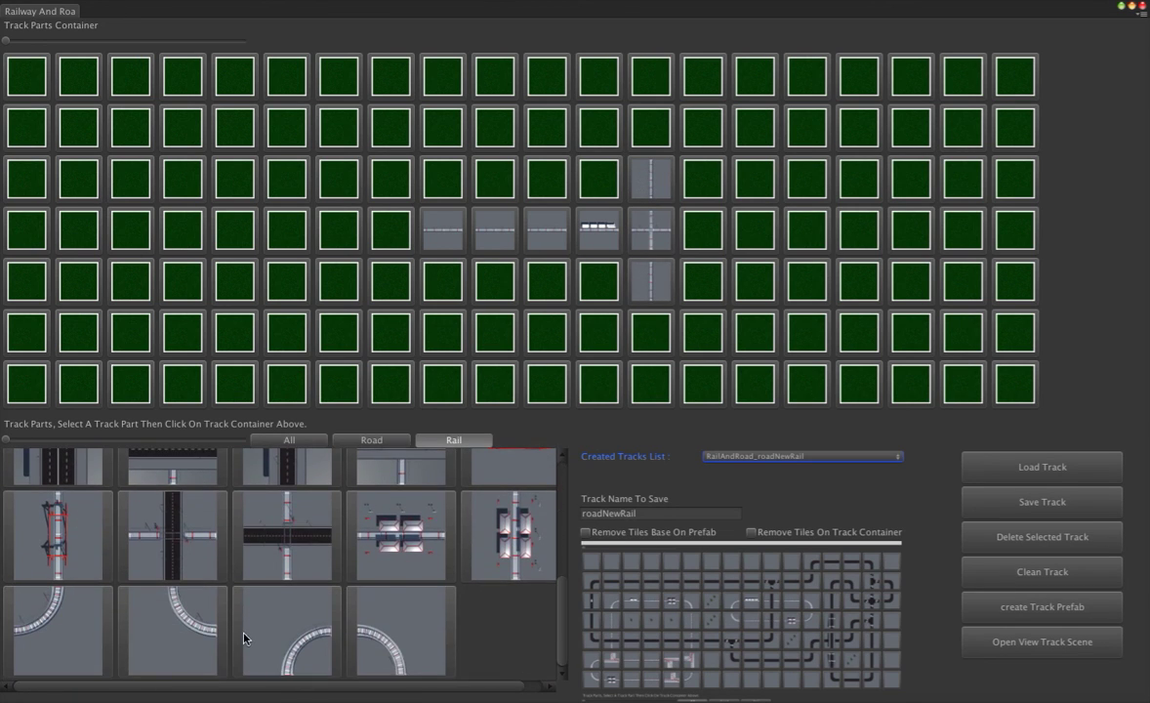
left_click(278, 620)
left_click(650, 136)
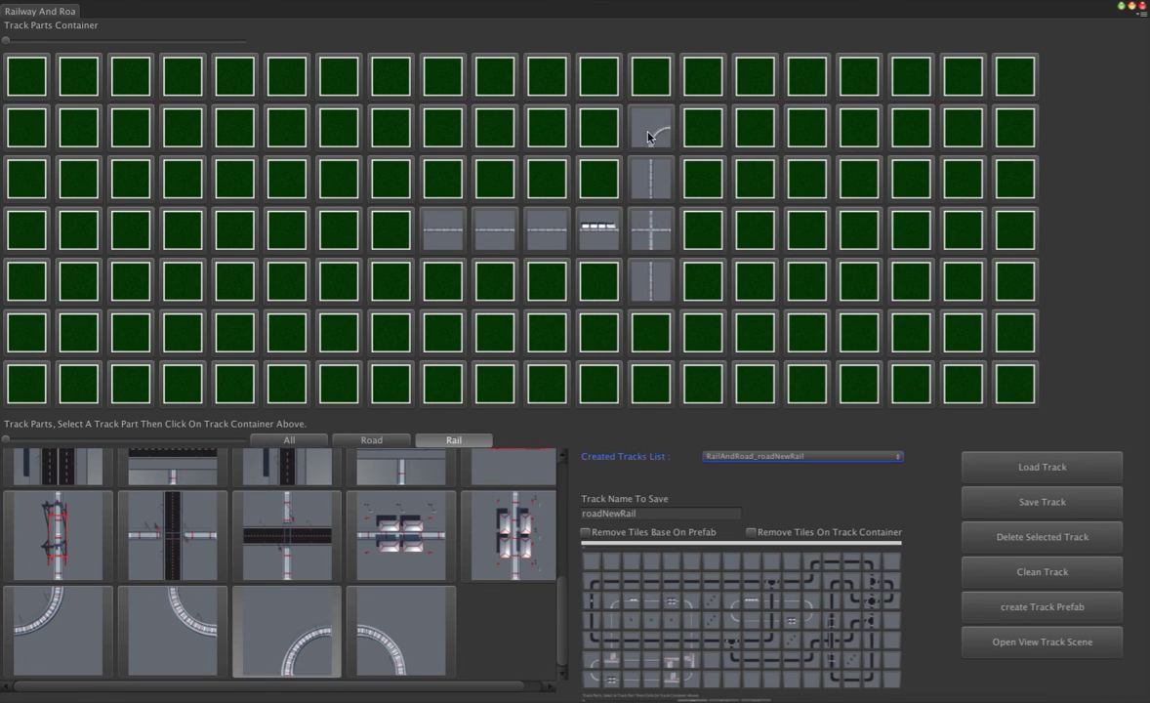
left_click(381, 637)
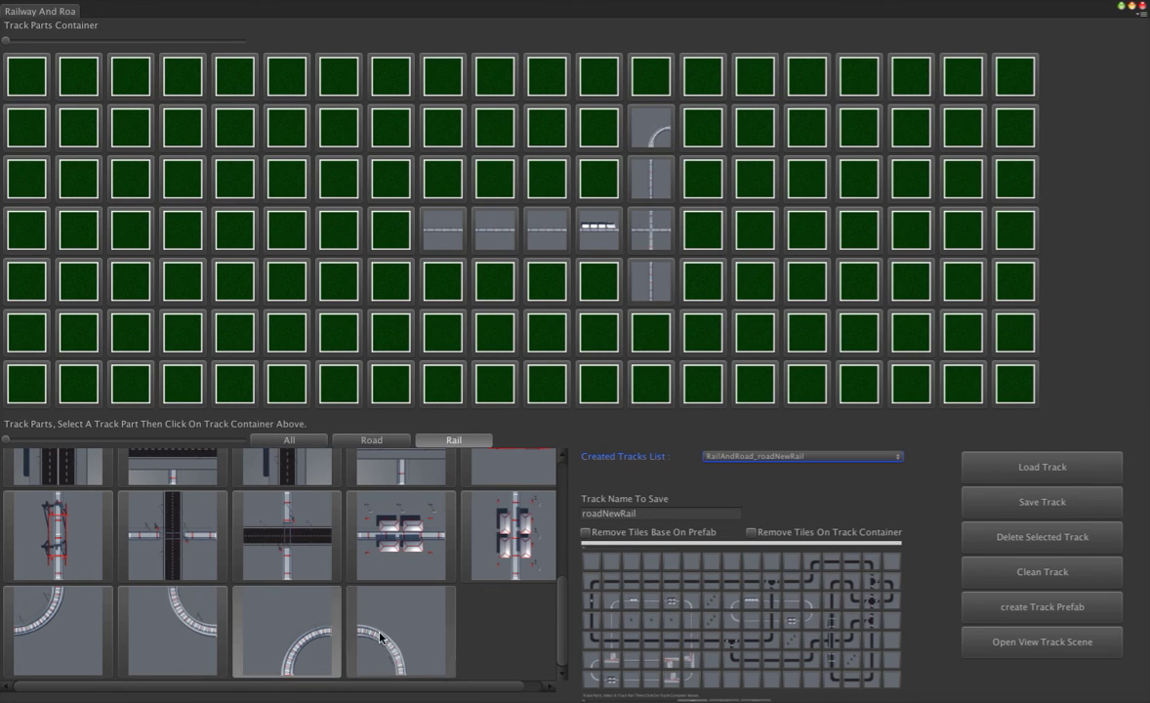
left_click(706, 132)
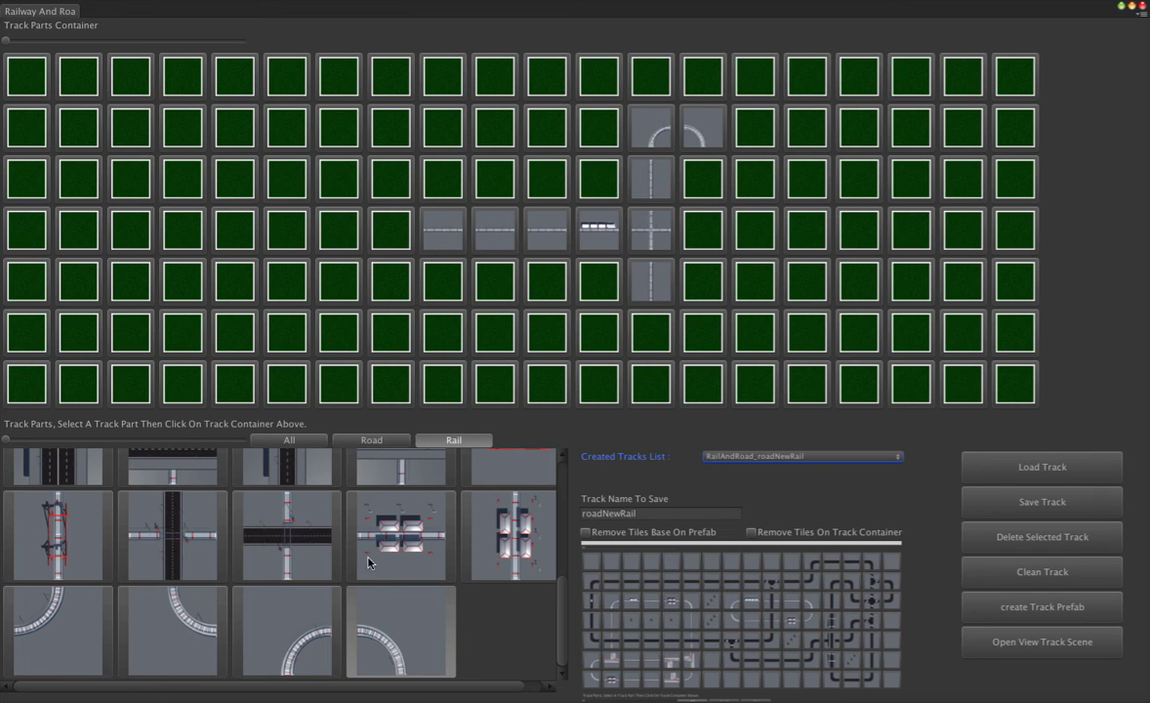
- Lay a vertical straight rail at row 3 column 14, under the right-hand curve
scroll(368, 563, "up", 5)
left_click(498, 496)
left_click(705, 181)
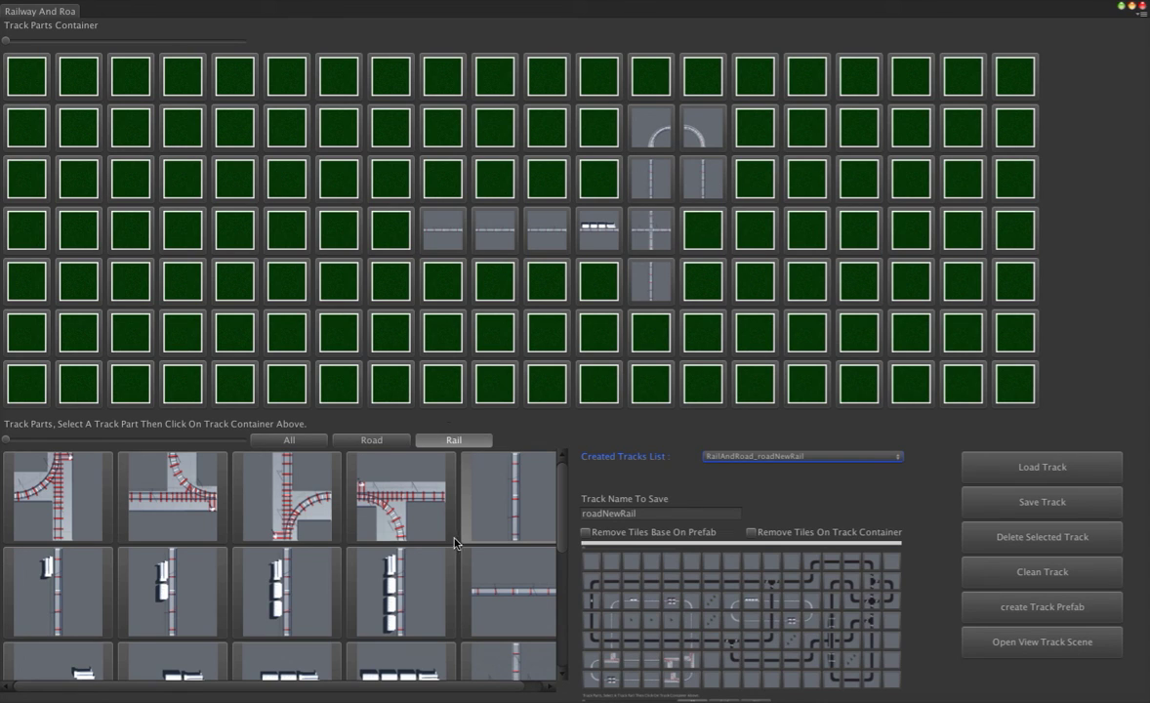
- Place a second rail crossing at row 4 column 14
scroll(445, 557, "down", 2)
scroll(445, 557, "down", 2)
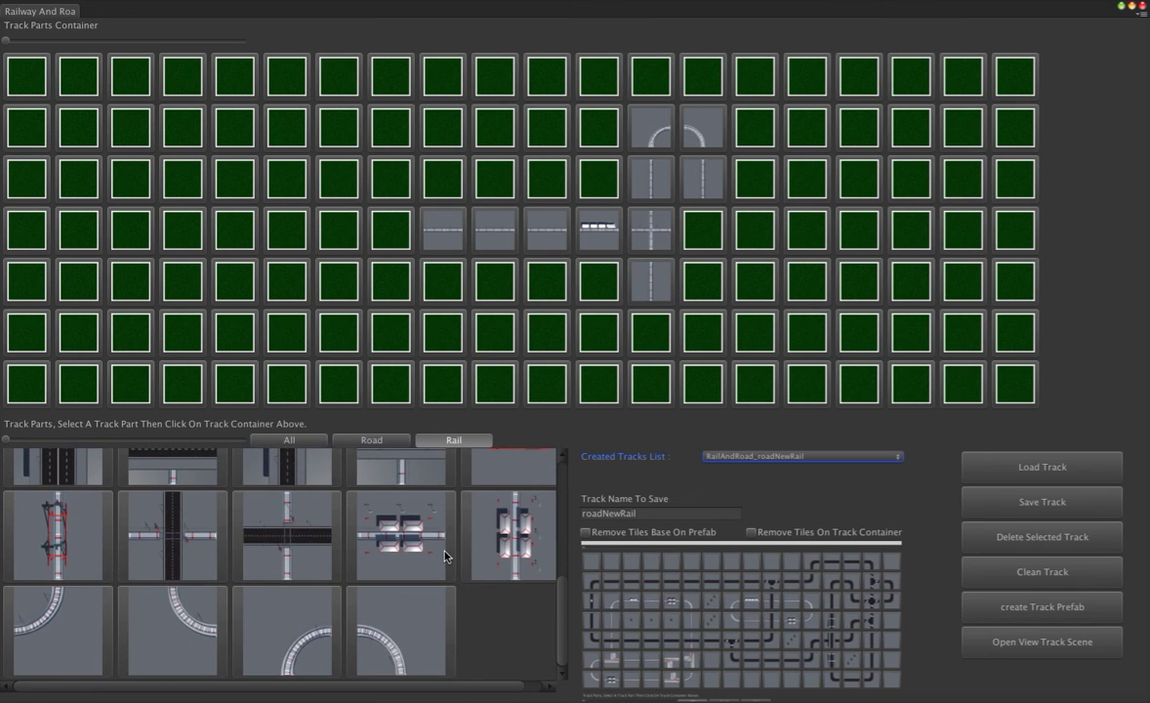
scroll(444, 558, "up", 4)
scroll(444, 554, "down", 2)
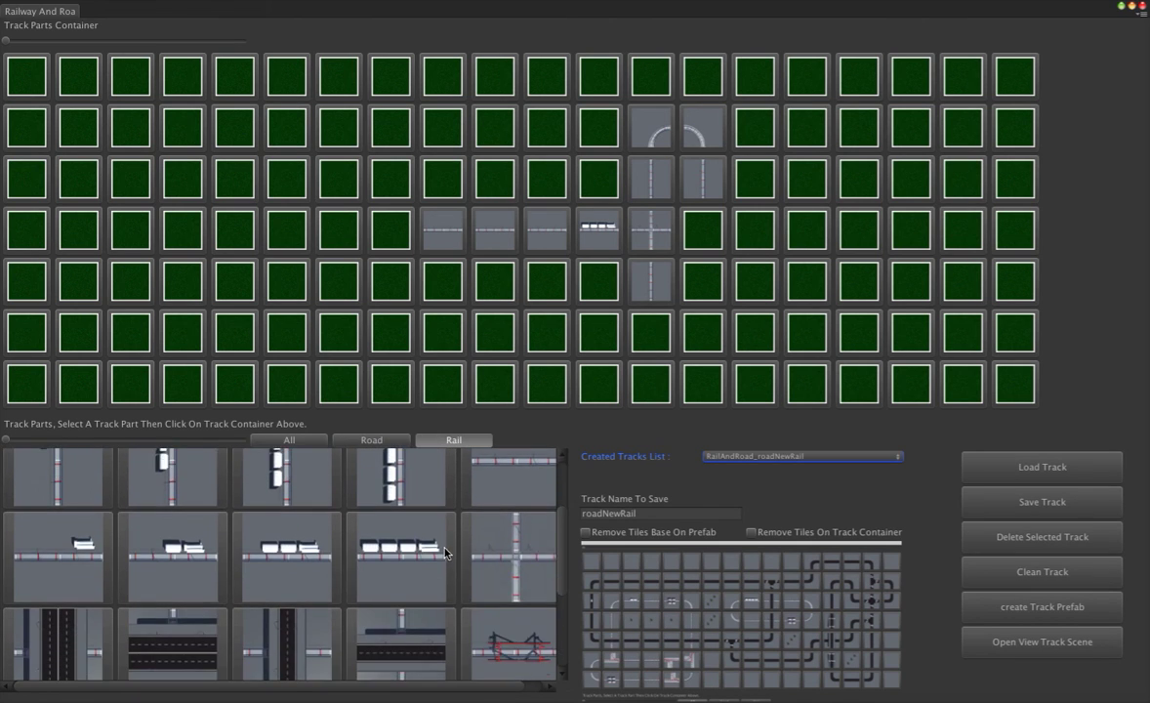
scroll(444, 554, "down", 2)
left_click(701, 229)
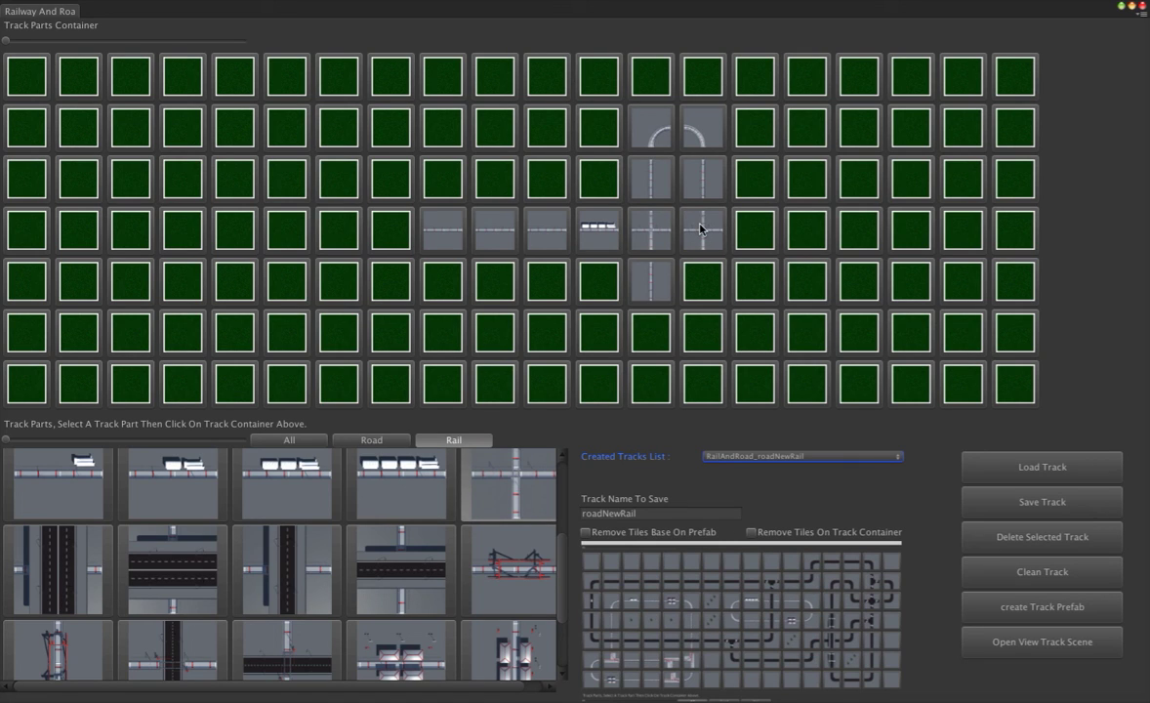
- Extend the vertical rails down through row 5 and row 6
scroll(508, 543, "up", 2)
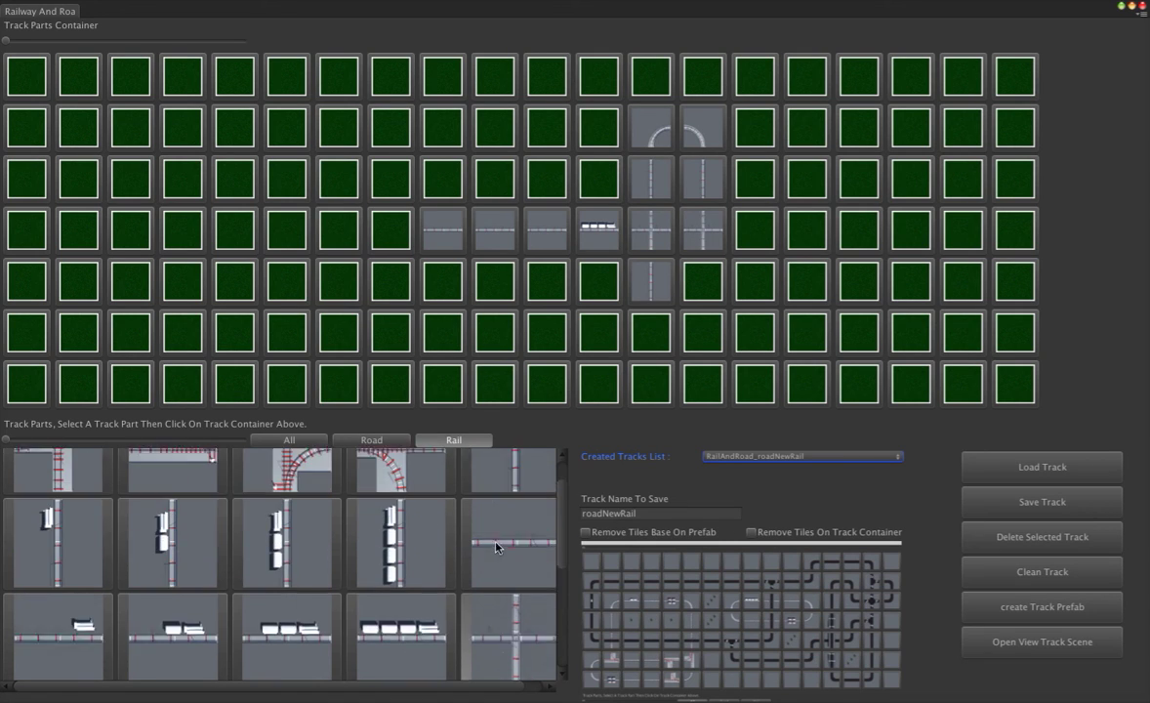
scroll(498, 539, "up", 1)
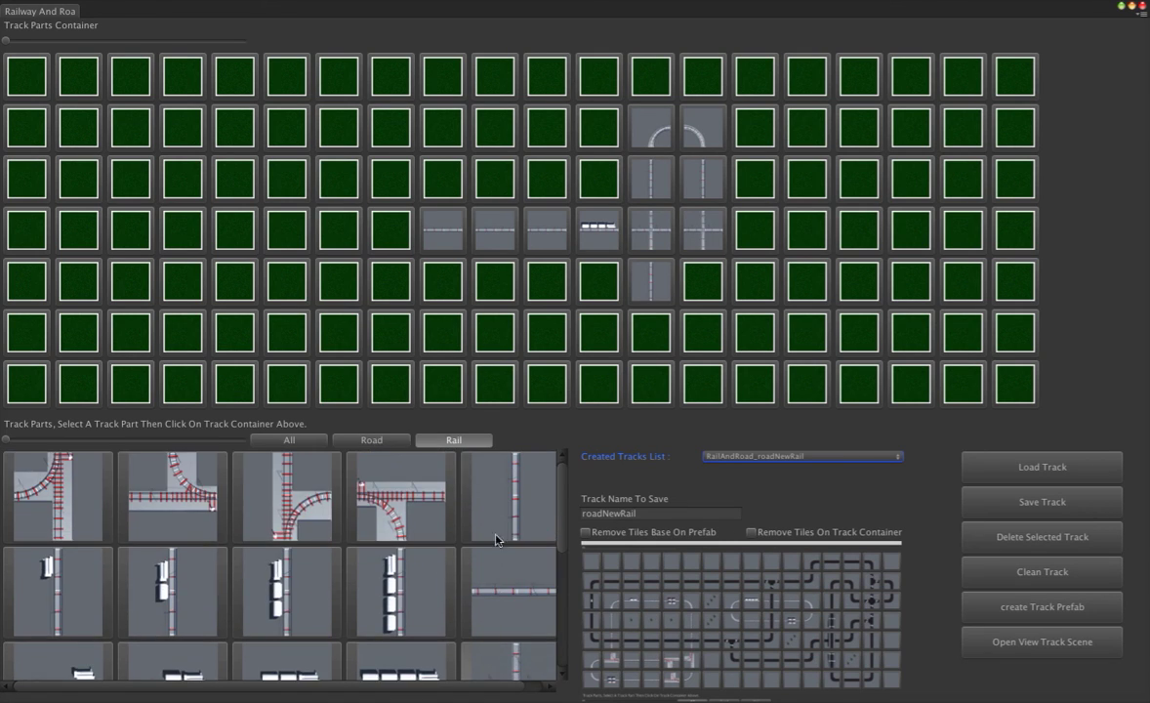
left_click(698, 284)
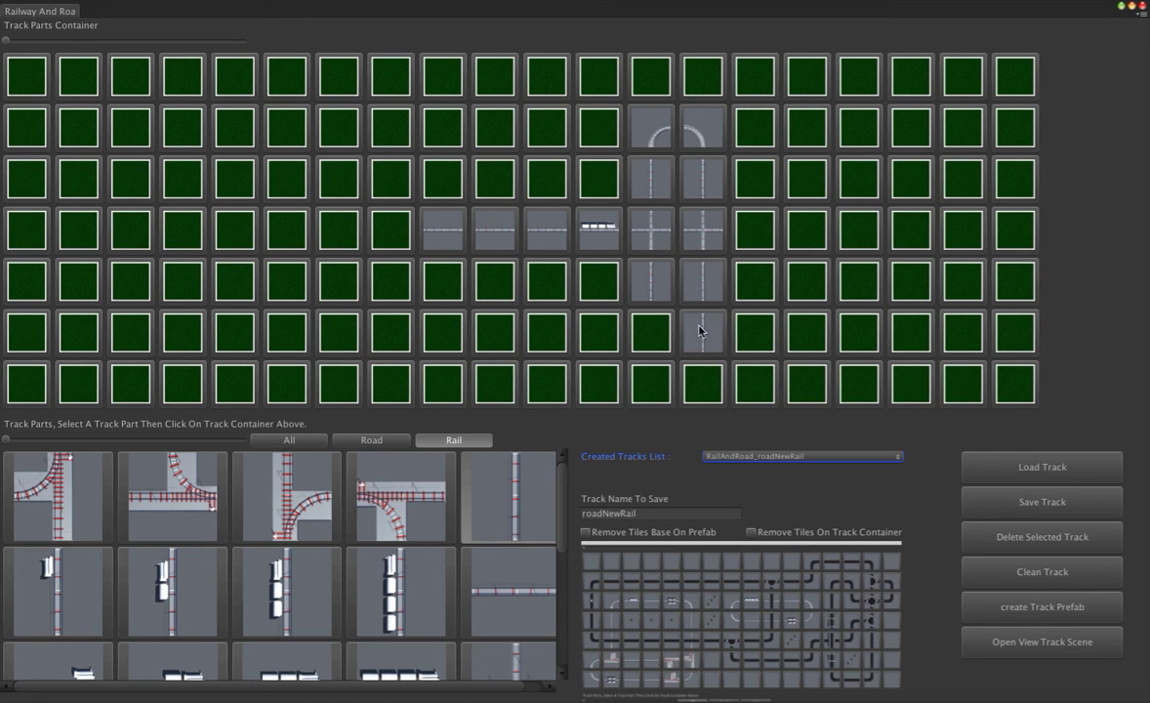
left_click(653, 330)
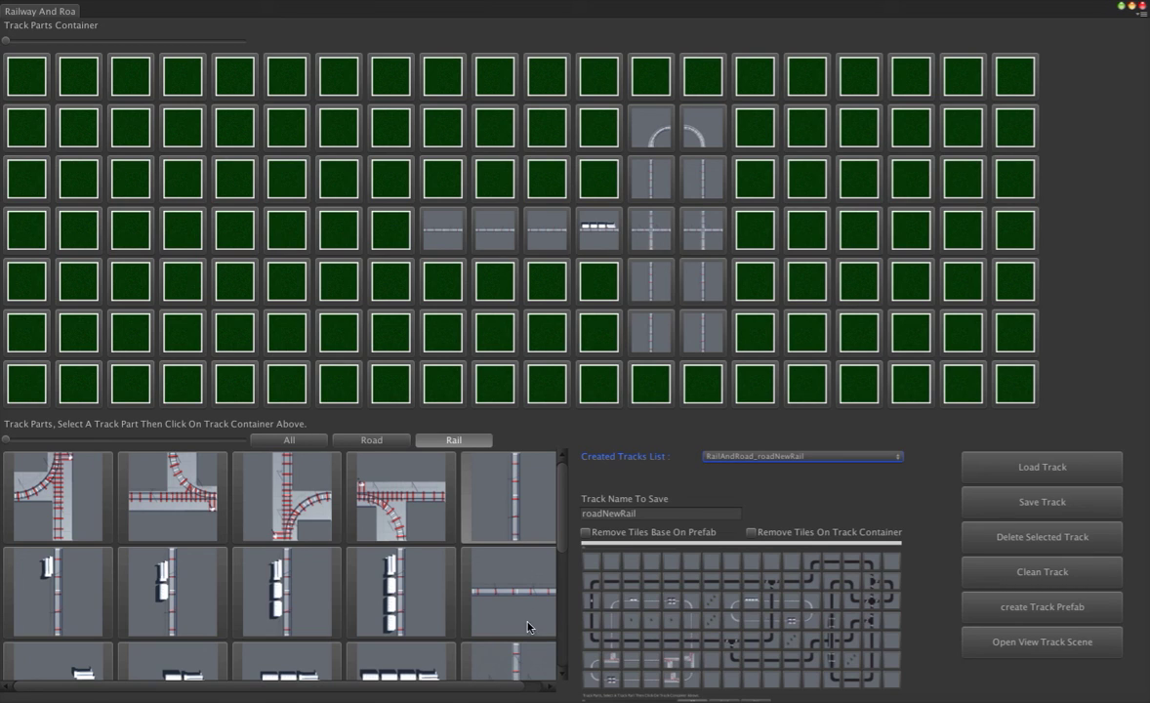
- Lay a curved rail at row 7 column 13, the bottom of the left line
scroll(564, 514, "down", 1)
left_click_drag(564, 515, 562, 679)
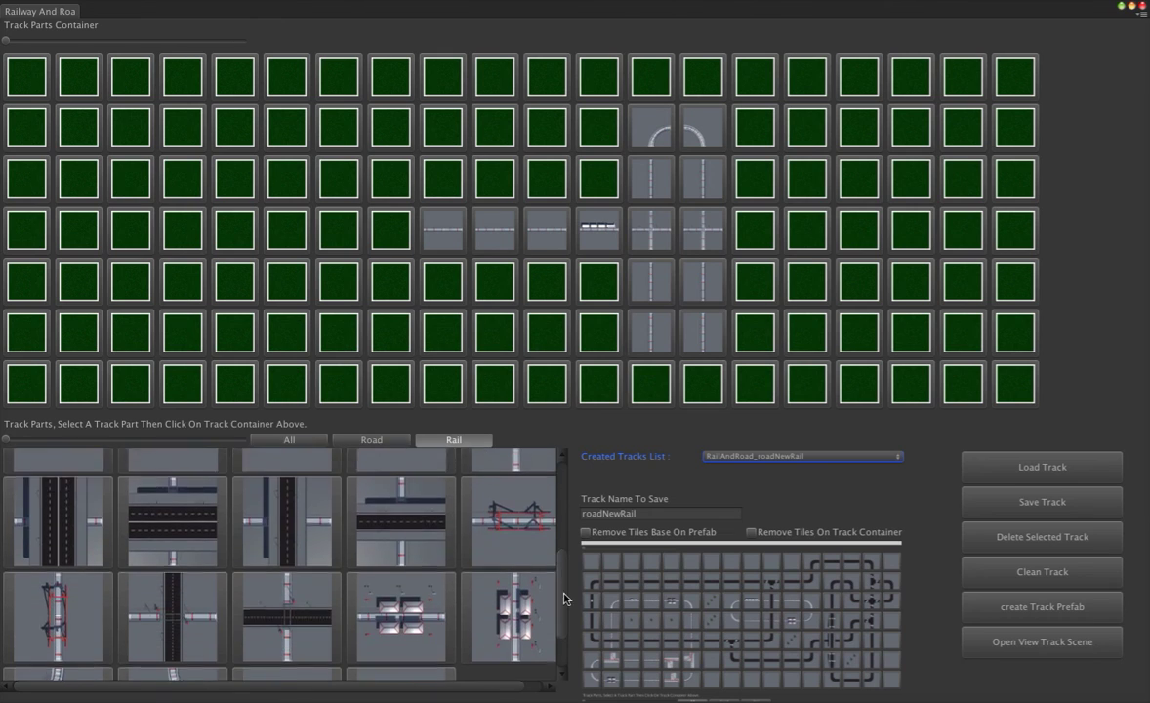
left_click(57, 615)
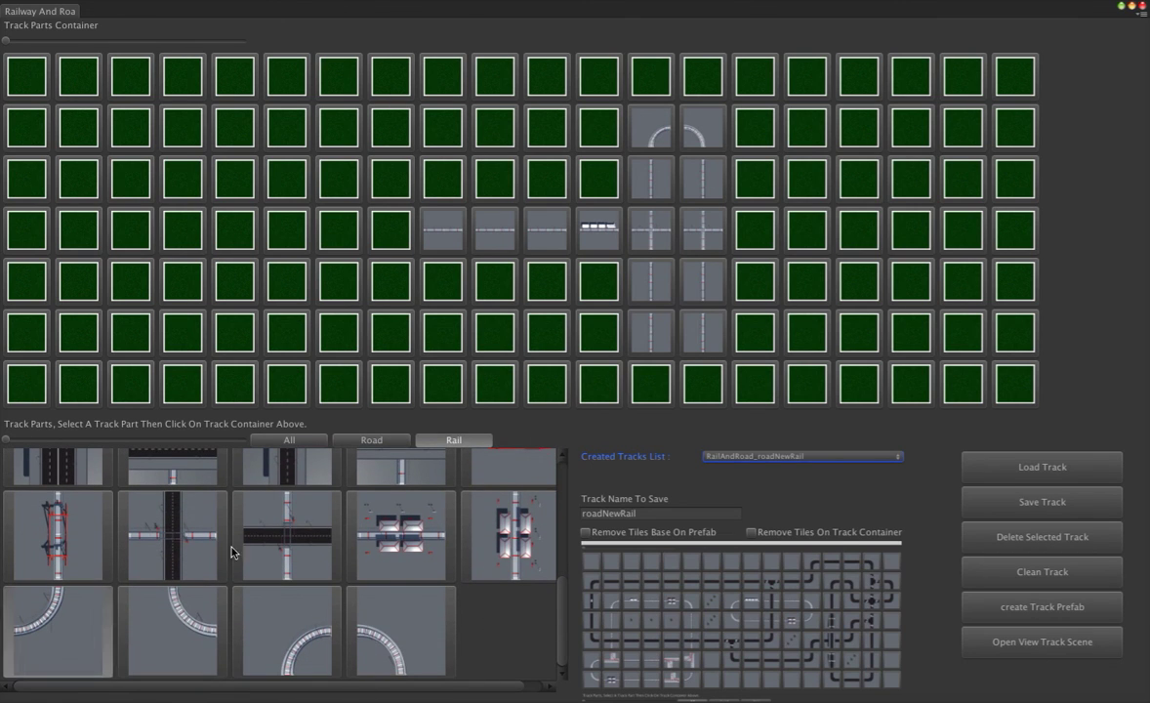
left_click(652, 381)
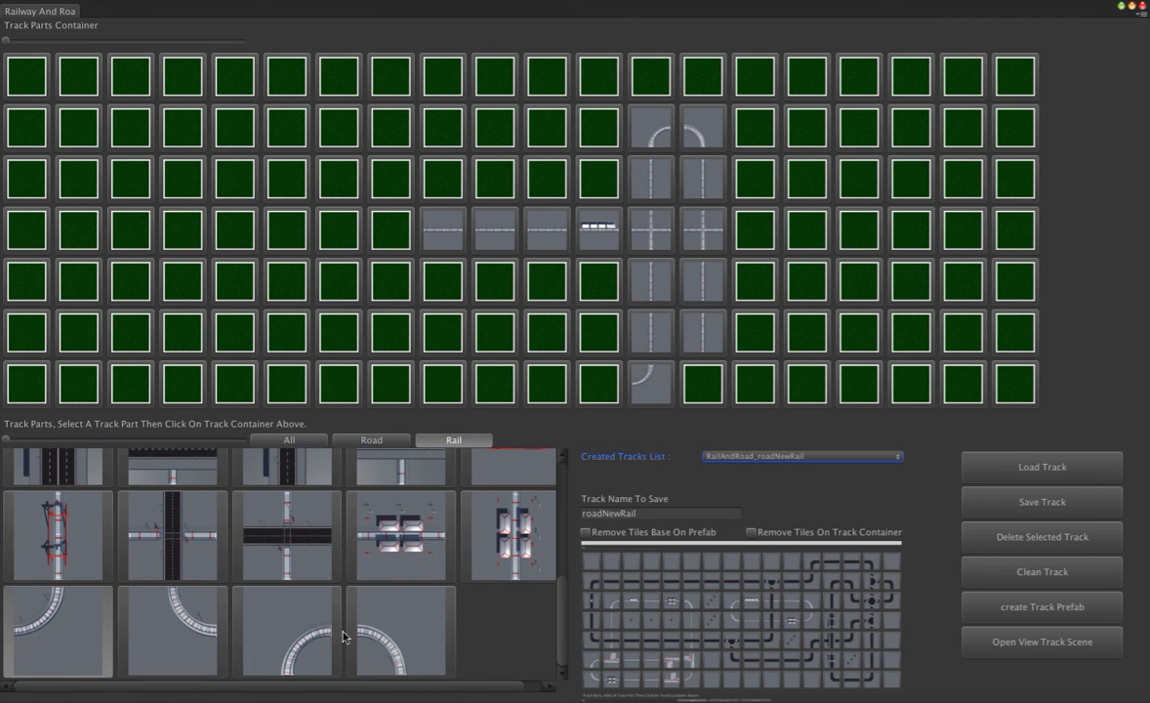
left_click(191, 632)
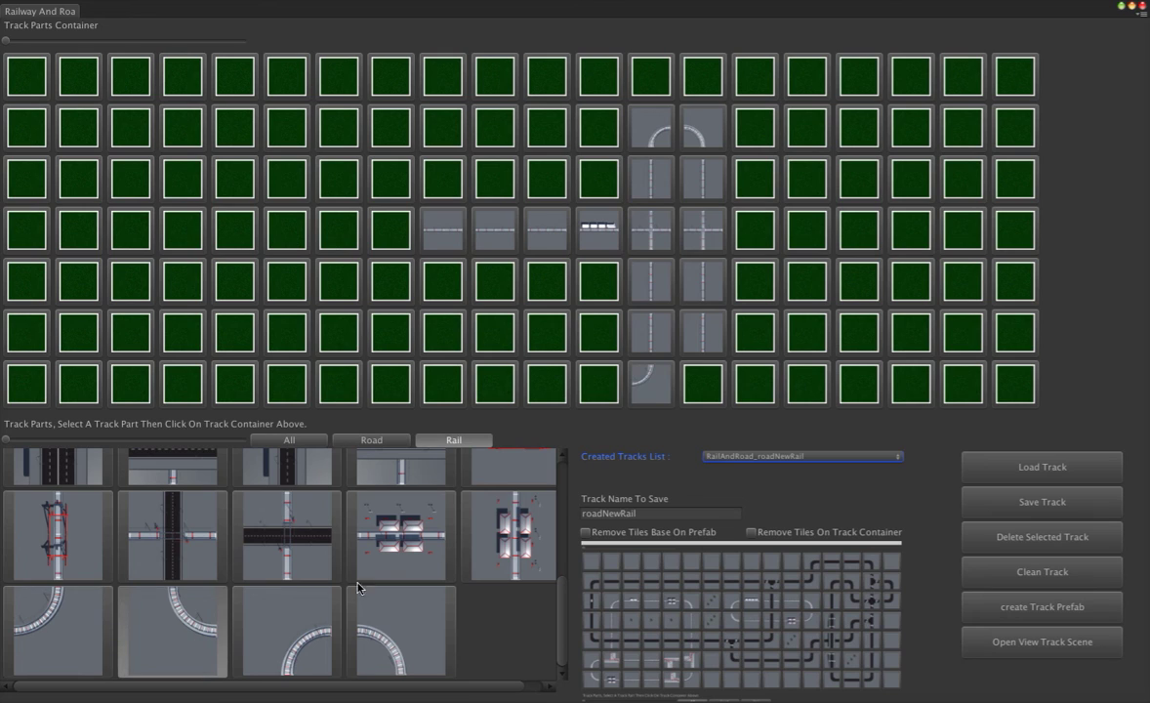
- Lay curves at row 7, columns 14 and 15
left_click(710, 384)
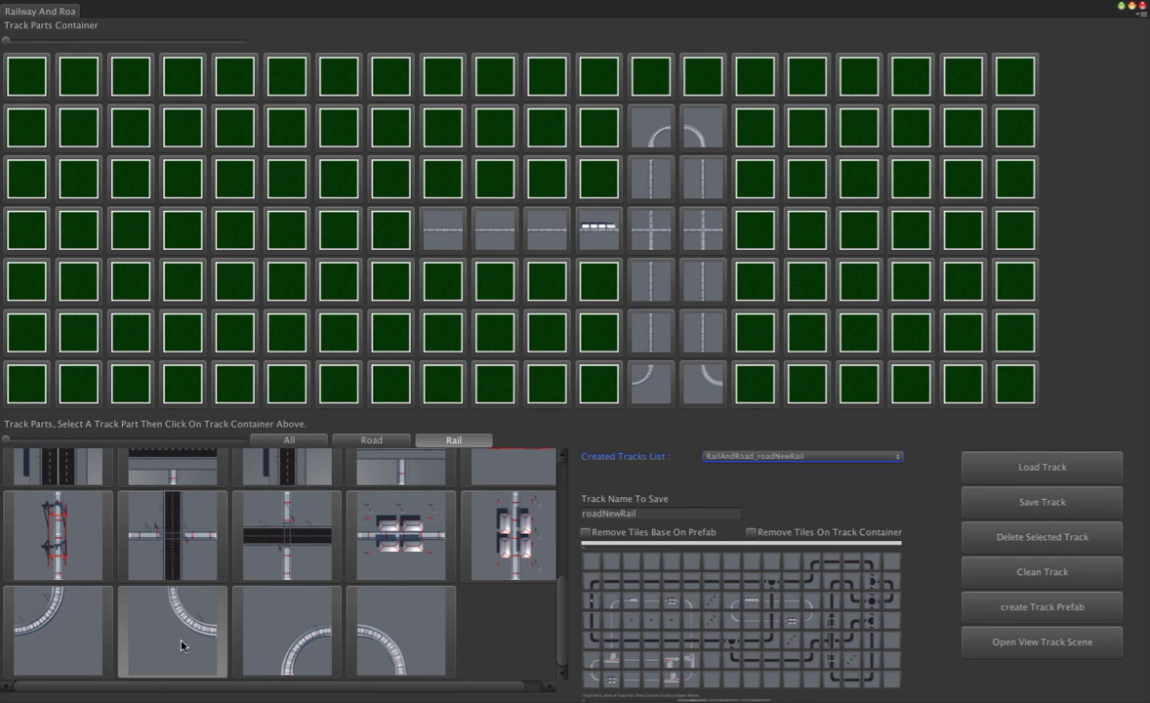
left_click(87, 627)
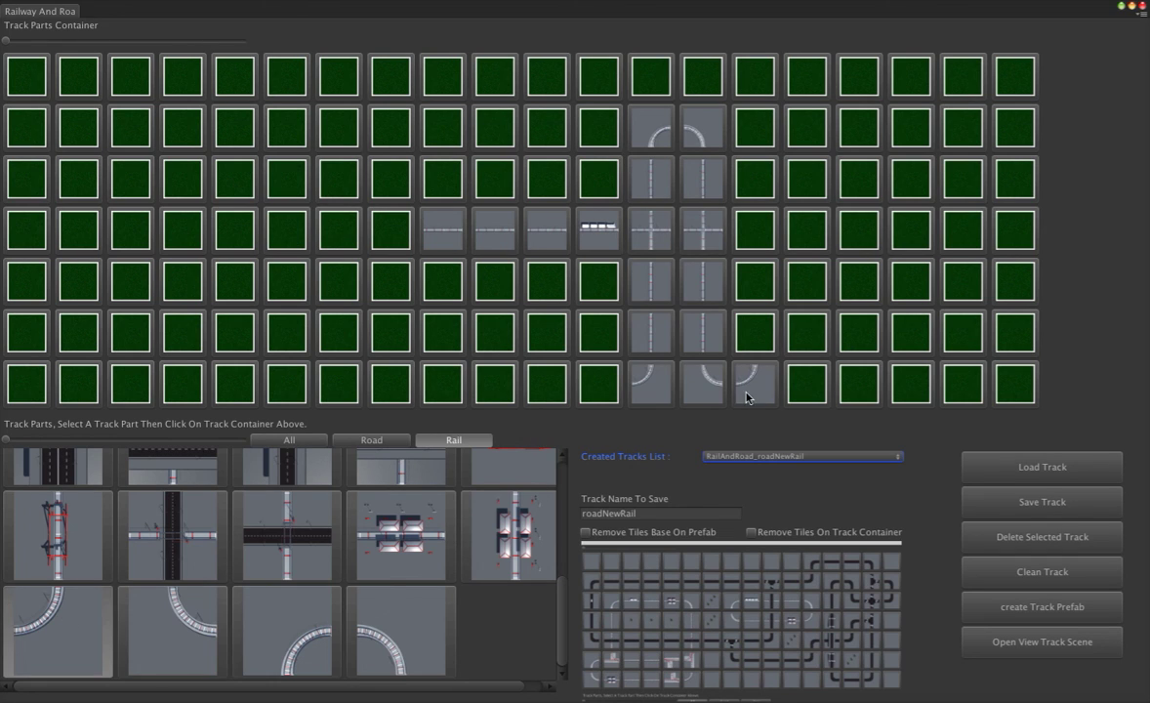
left_click(750, 385)
- Add vertical straight rails up column 15 at rows 6 and 5
left_click_drag(561, 603, 559, 469)
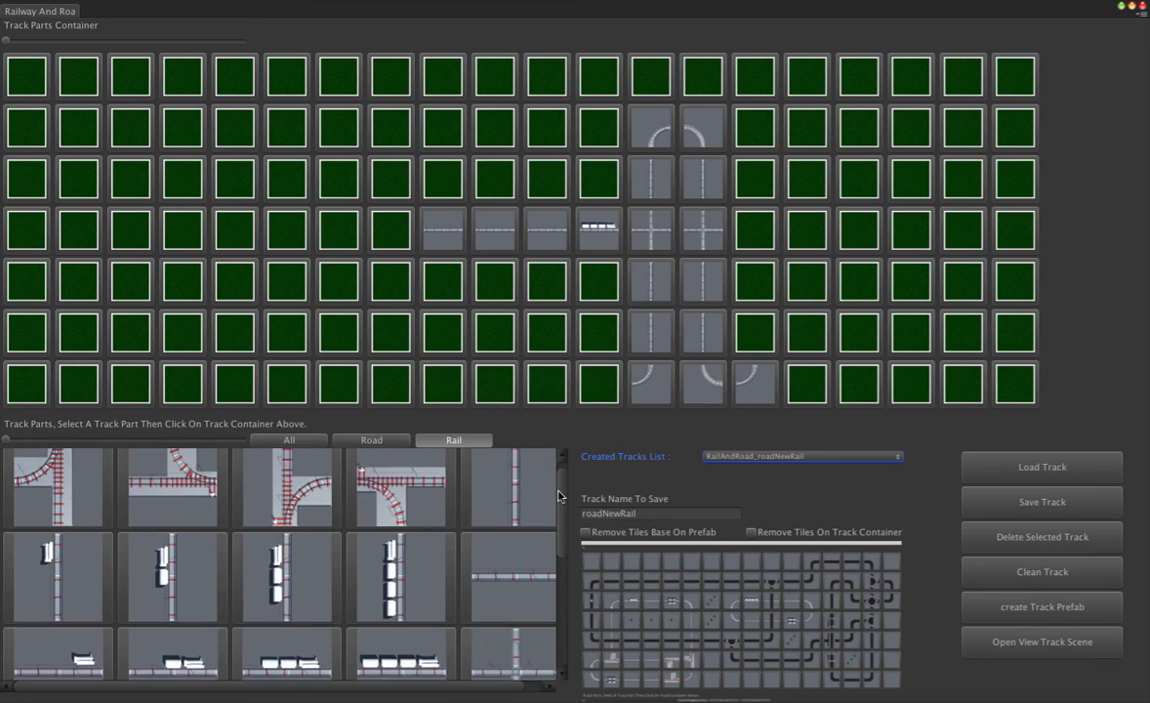
left_click(749, 339)
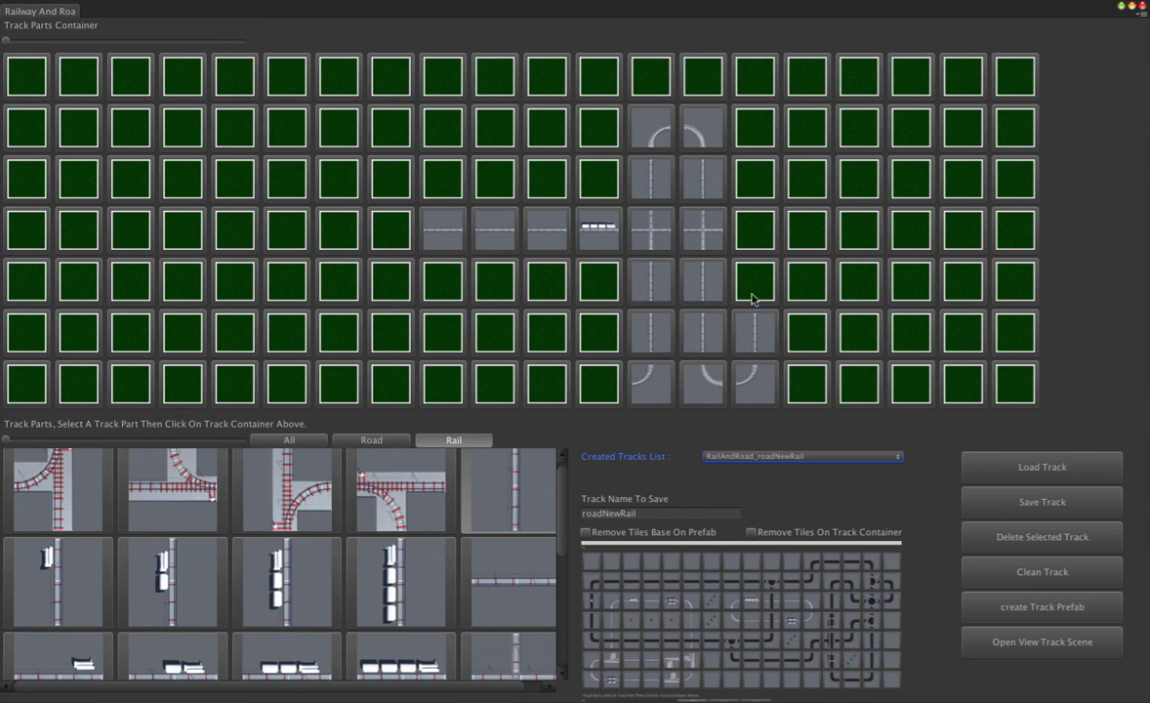
left_click(752, 291)
scroll(516, 569, "down", 5)
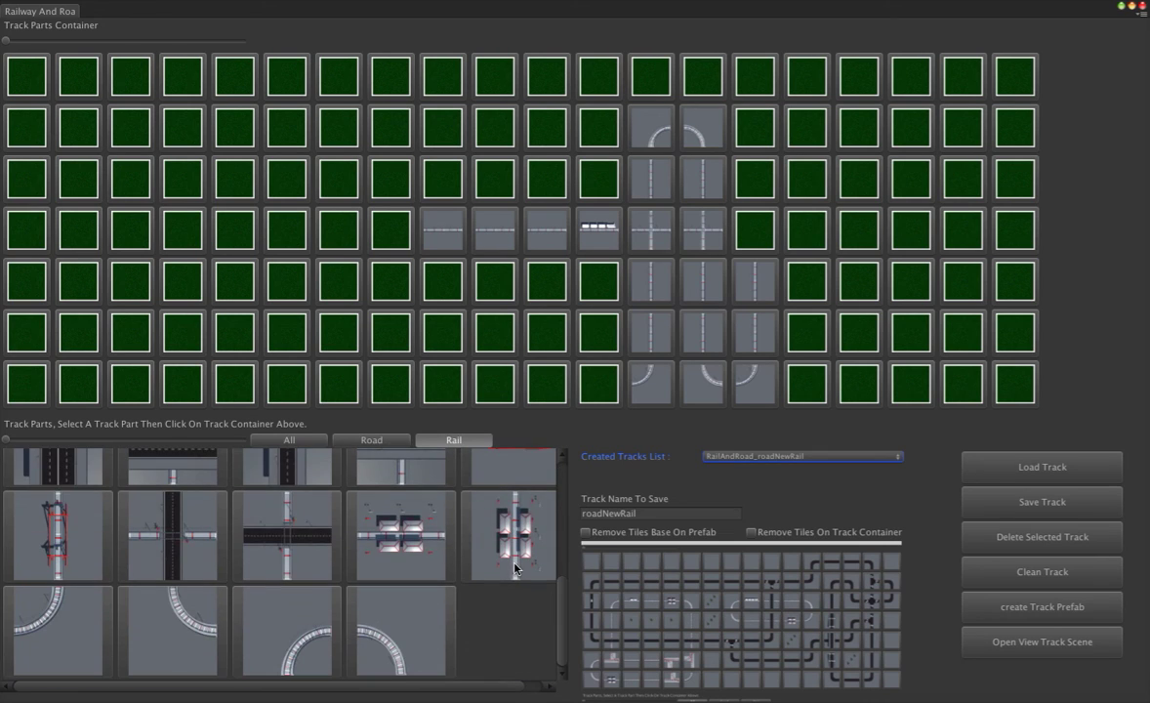
- Cap the right-hand rail column with a curve at row 4 column 15
left_click(401, 624)
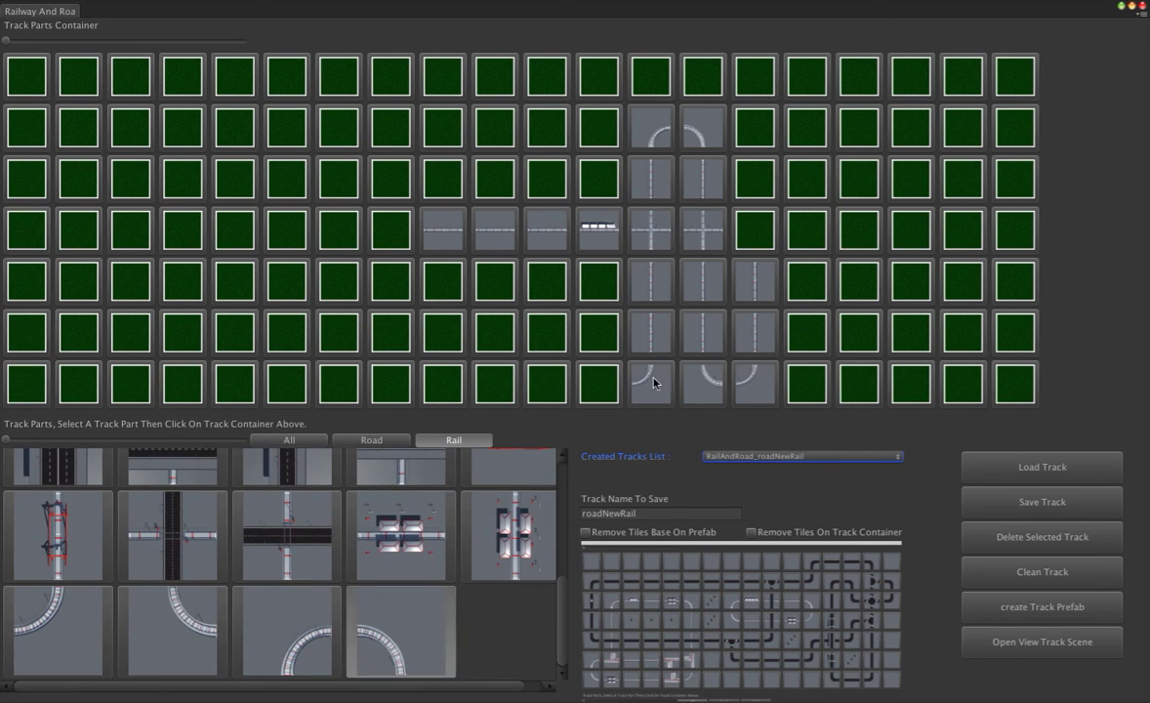
left_click(764, 237)
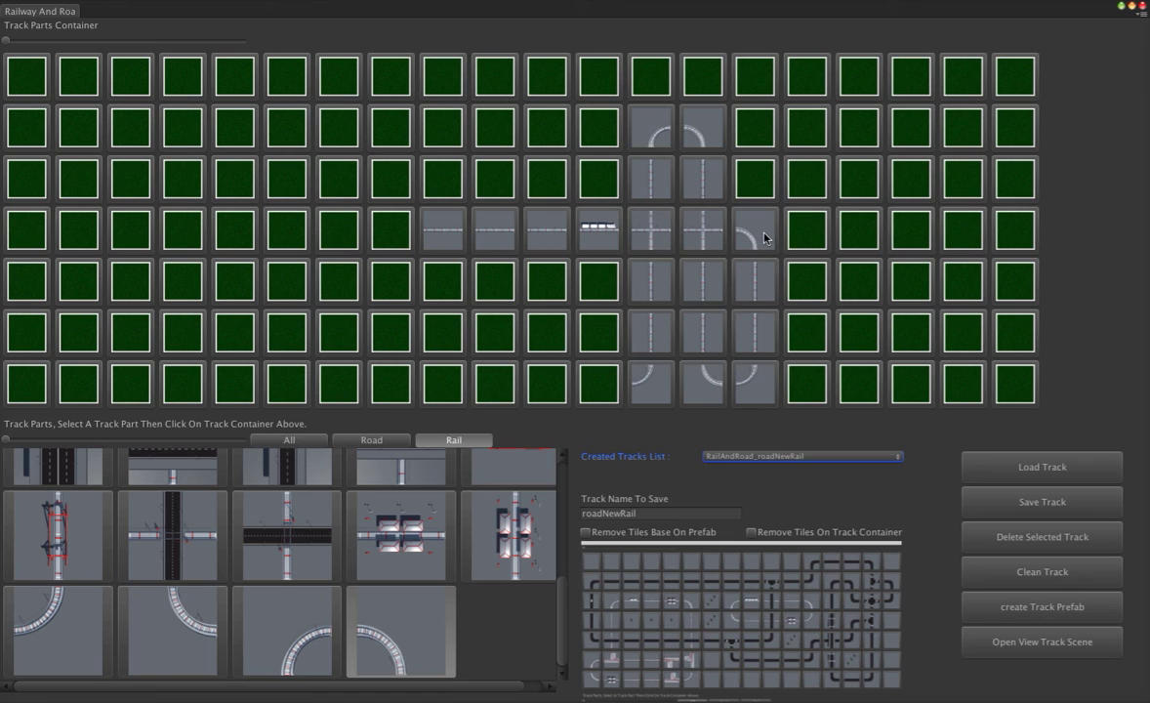
scroll(442, 549, "up", 5)
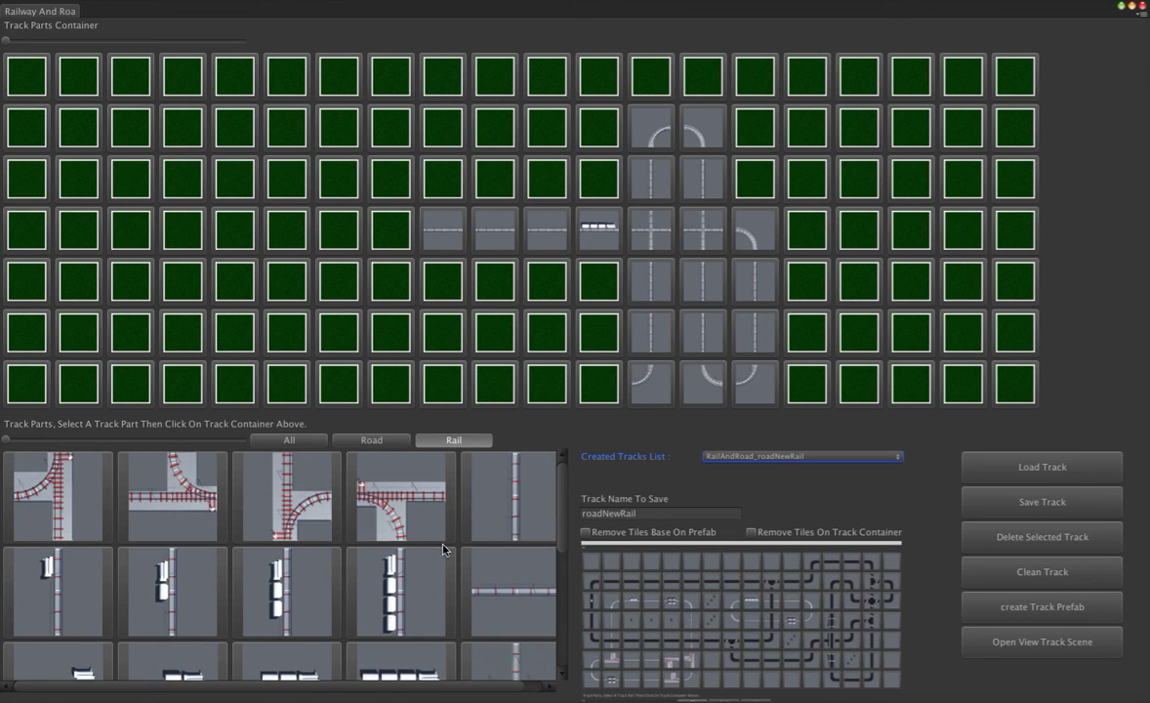
- Lay three horizontal straight rails along row 7, columns 12, 11 and 10
left_click(475, 551)
left_click(603, 387)
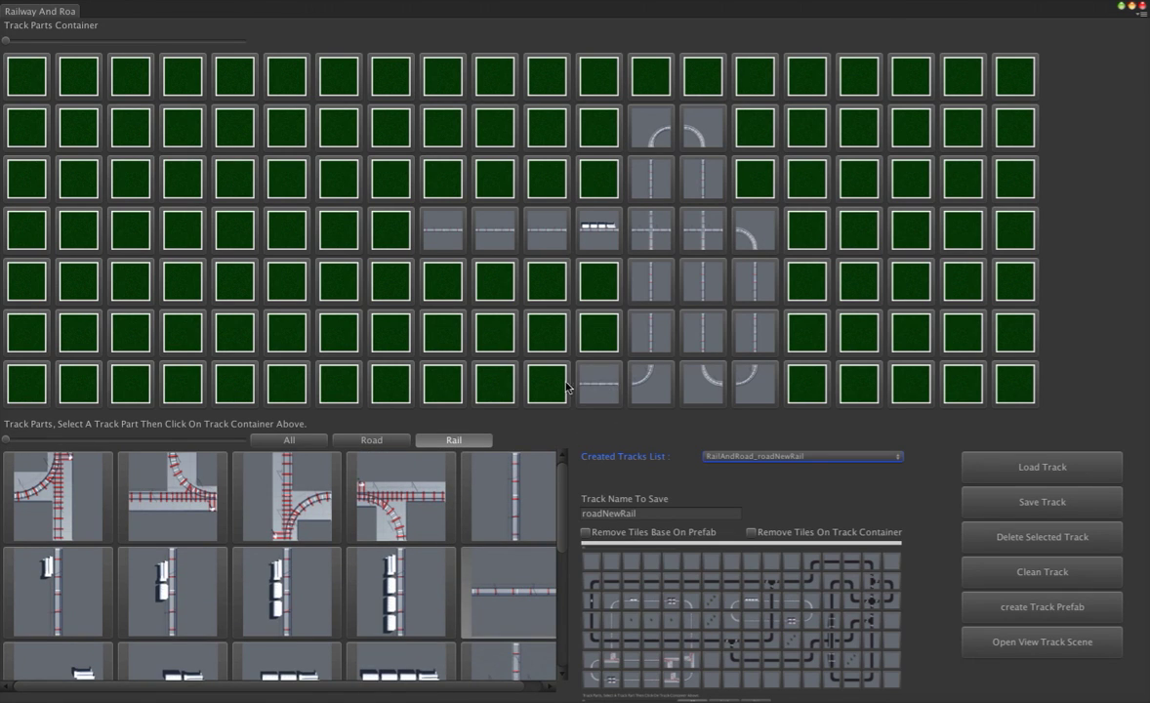
left_click(544, 384)
left_click(494, 387)
scroll(488, 510, "down", 2)
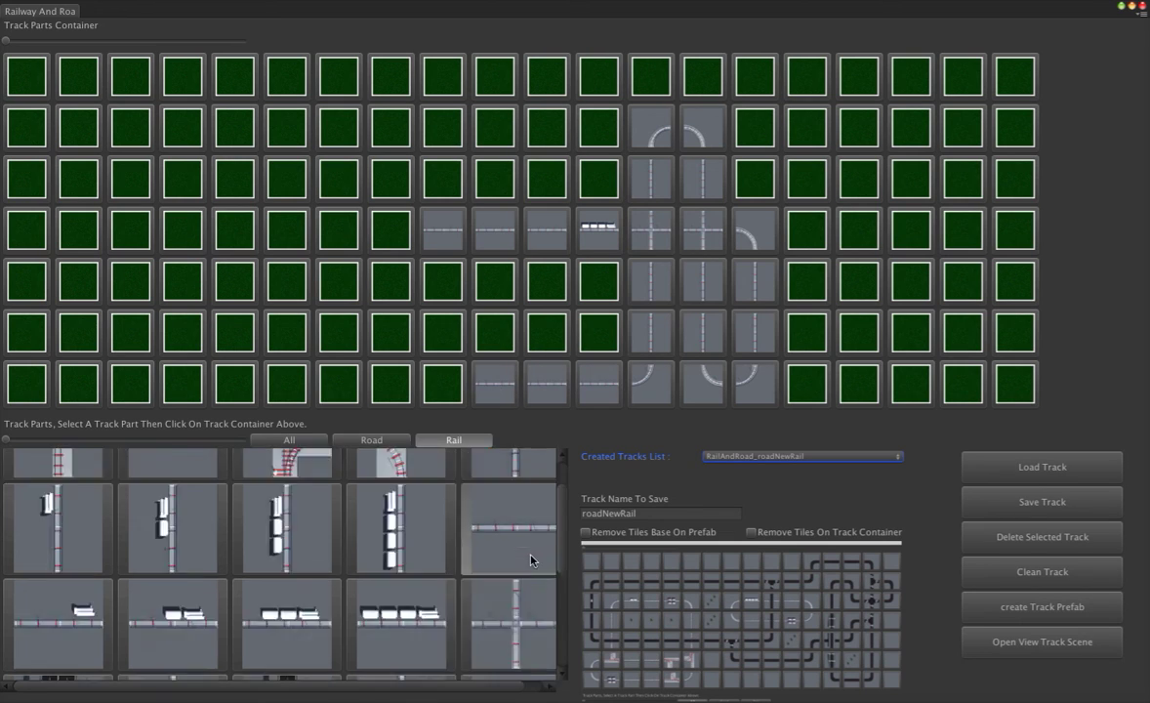
scroll(488, 528, "down", 3)
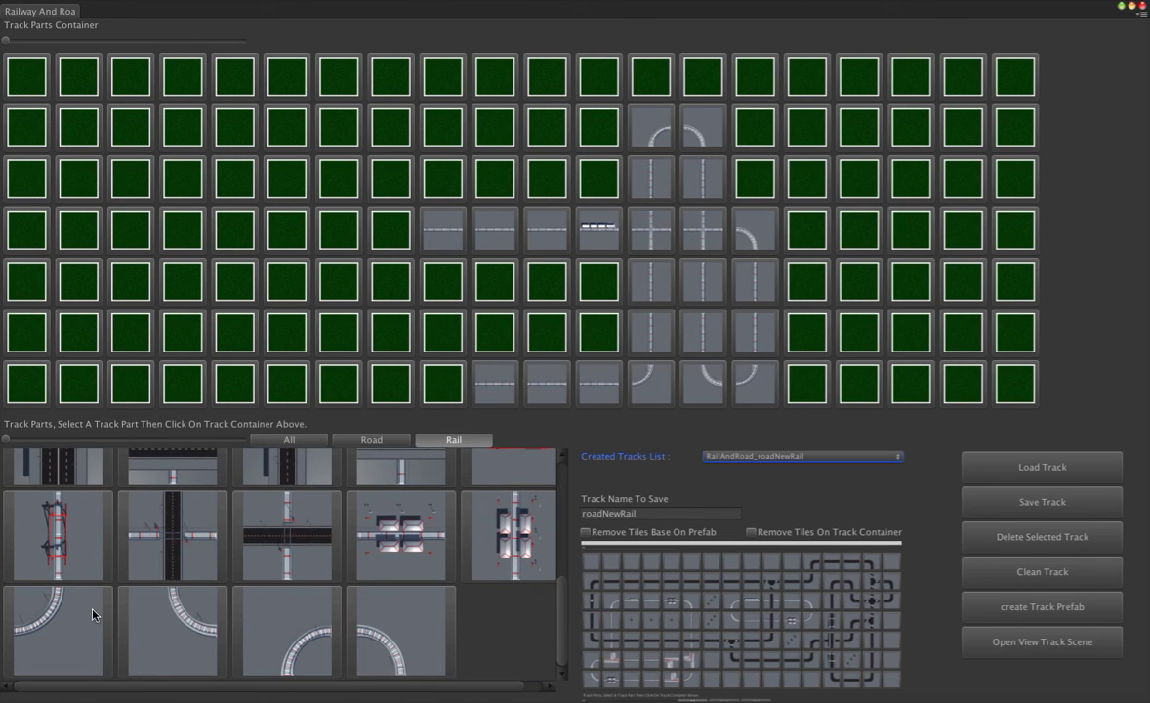
- Place curves at row 7 and row 6 of column 9, turning the bottom line upward
left_click(144, 628)
left_click(456, 381)
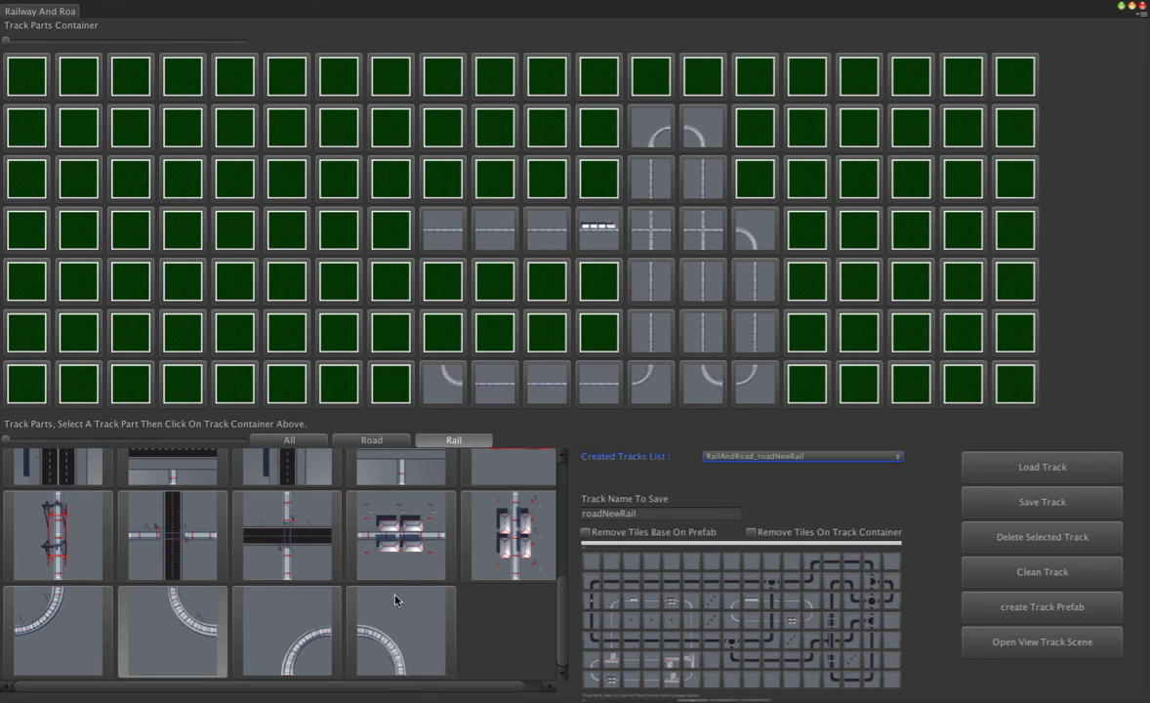
left_click(295, 630)
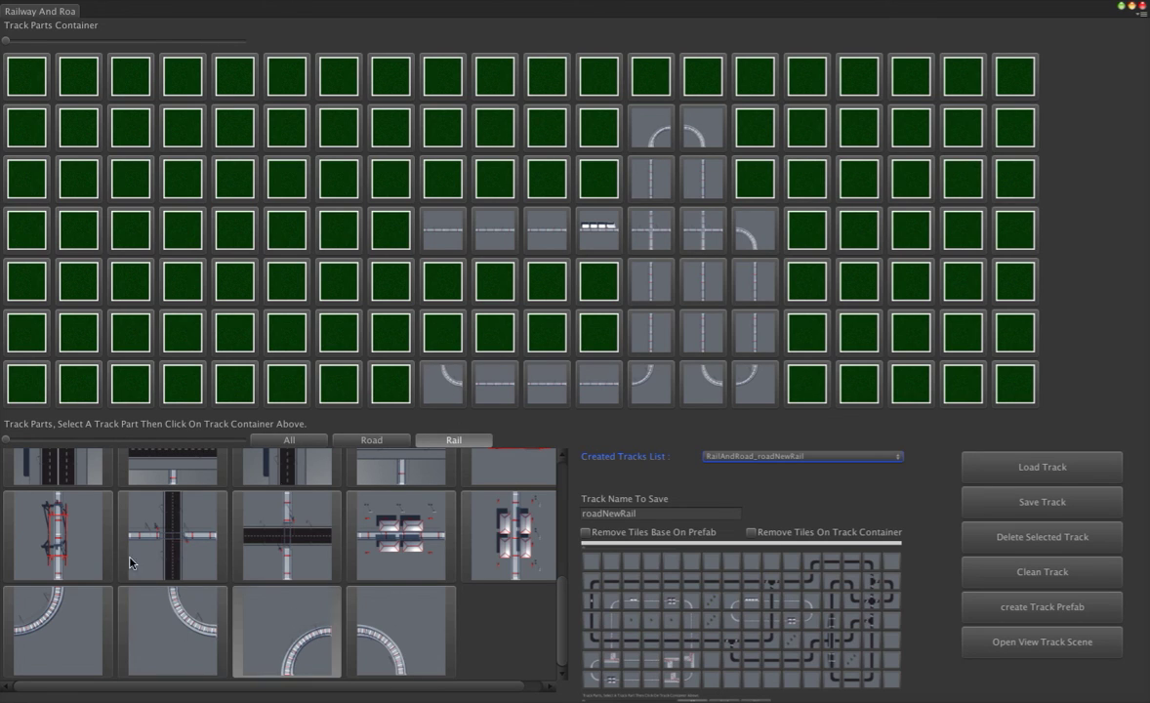
left_click(386, 625)
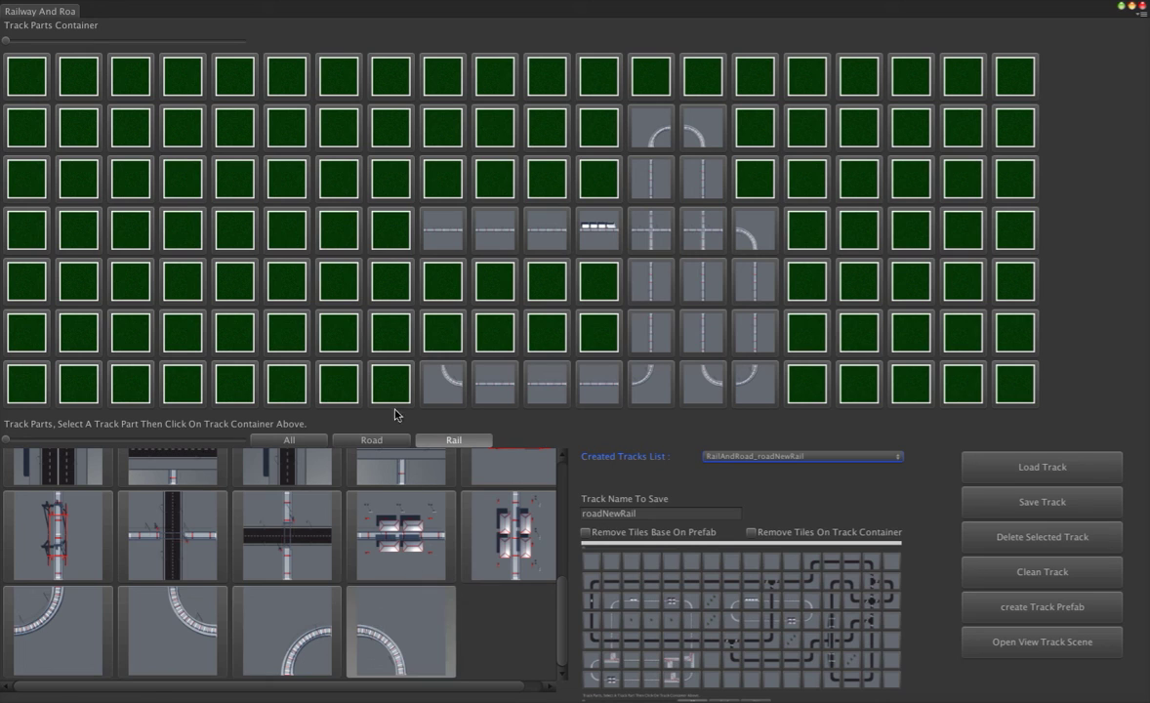
left_click(444, 336)
- Lay a horizontal straight rail at row 6 column 8
scroll(454, 489, "up", 10)
scroll(454, 489, "down", 3)
scroll(454, 489, "down", 2)
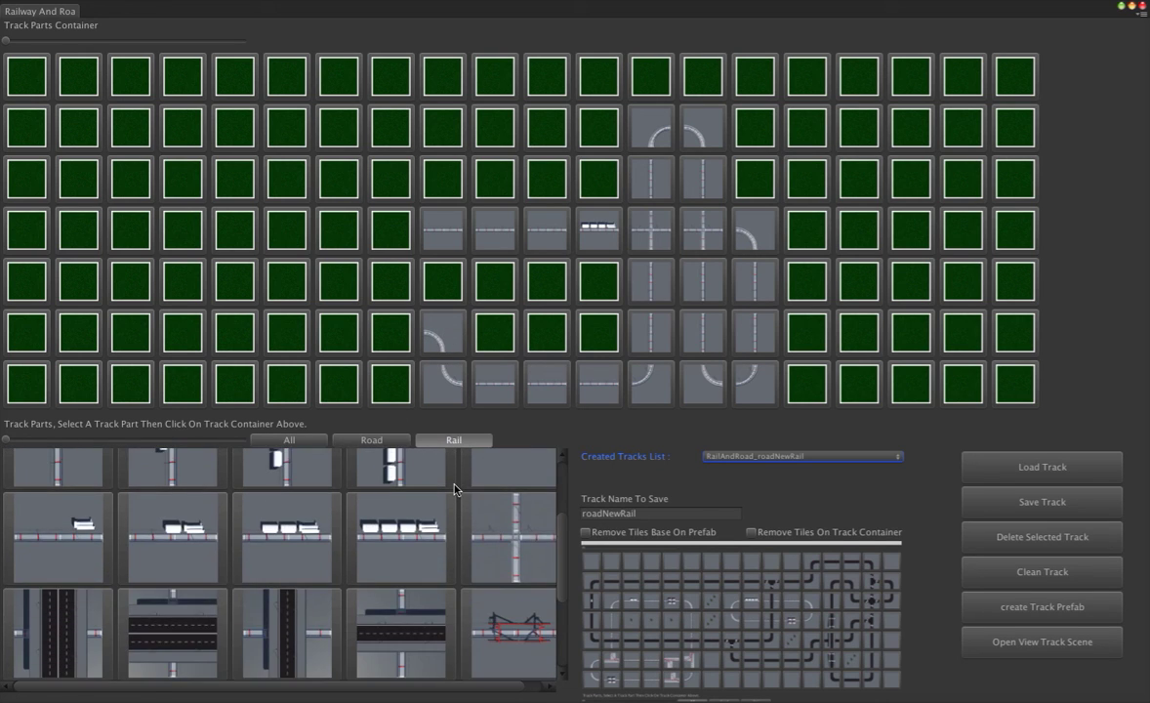
scroll(454, 489, "down", 2)
scroll(454, 490, "down", 1)
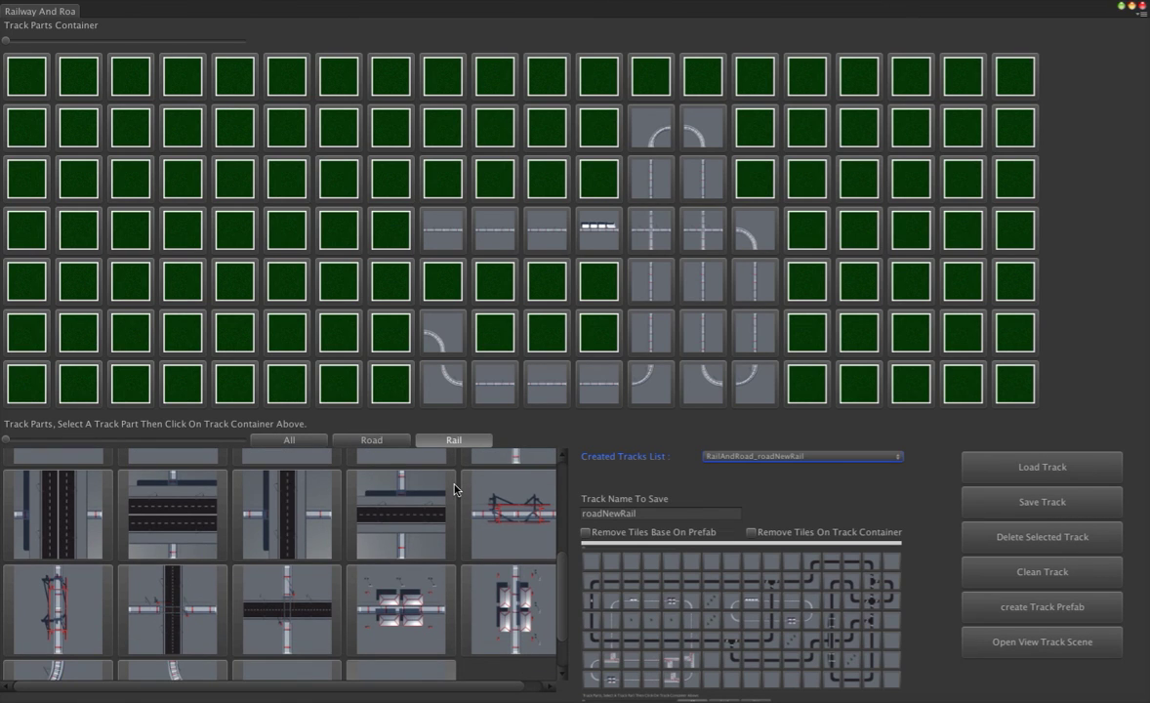
scroll(454, 489, "up", 5)
left_click(507, 562)
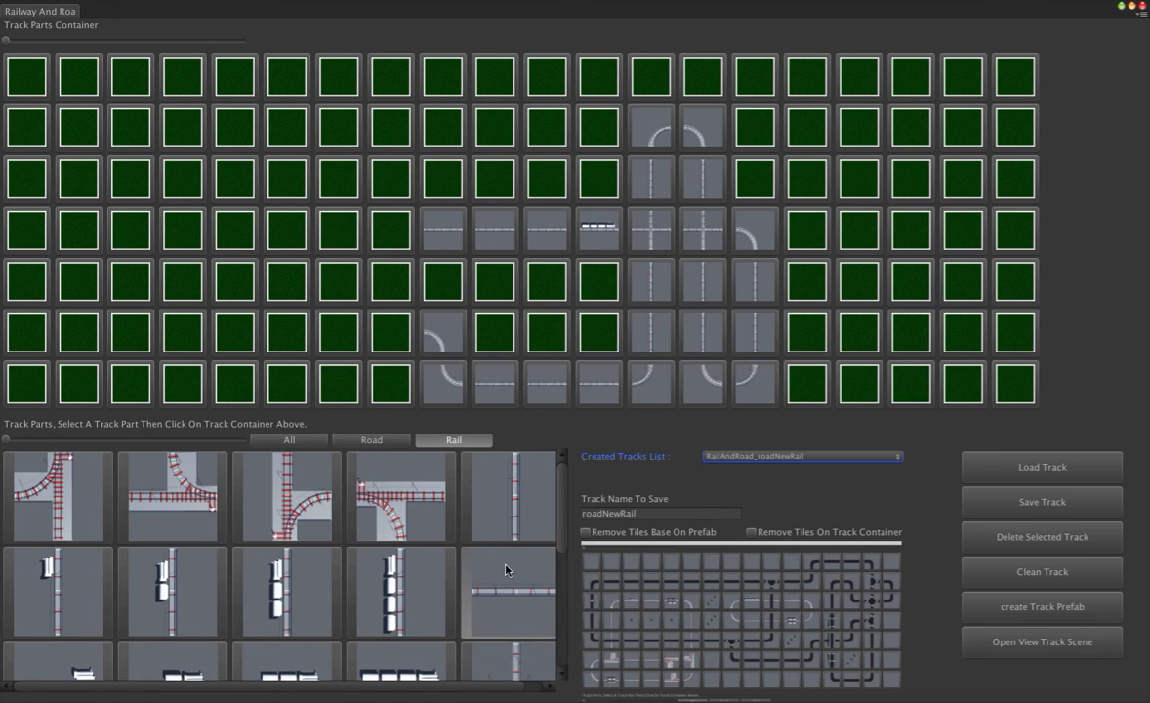
left_click(405, 343)
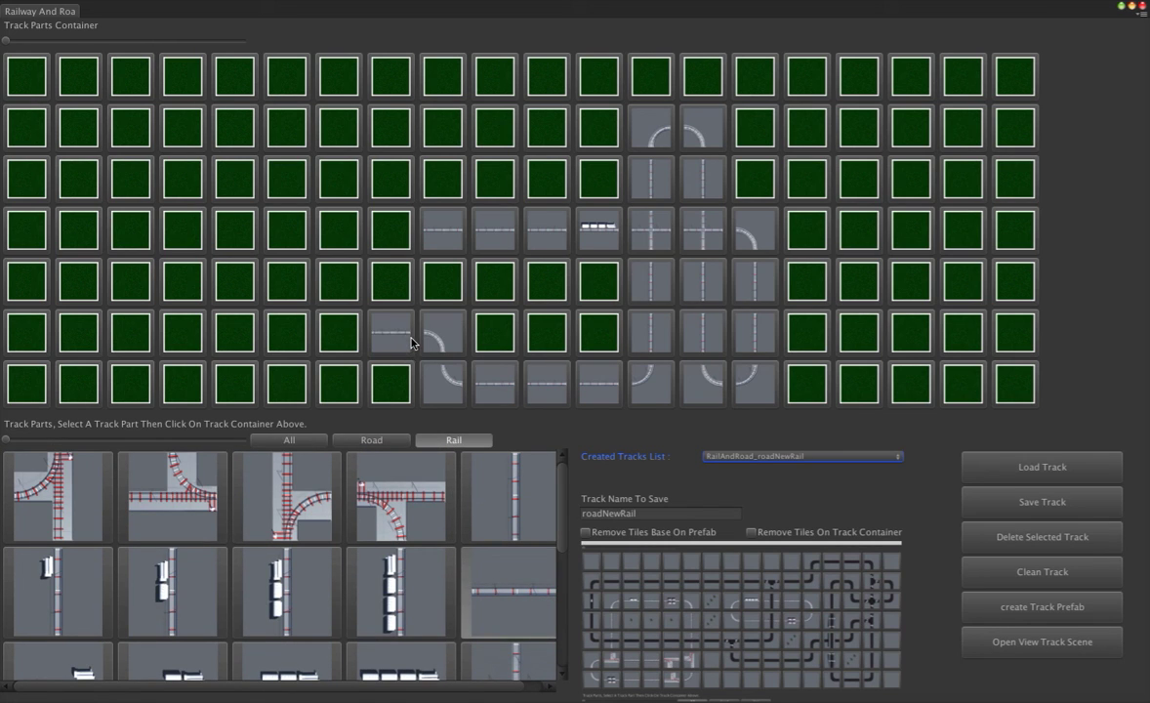
- Place a road-rail crossing tile at row 6 column 7, left of the straight rail
scroll(475, 513, "down", 1)
scroll(485, 512, "down", 4)
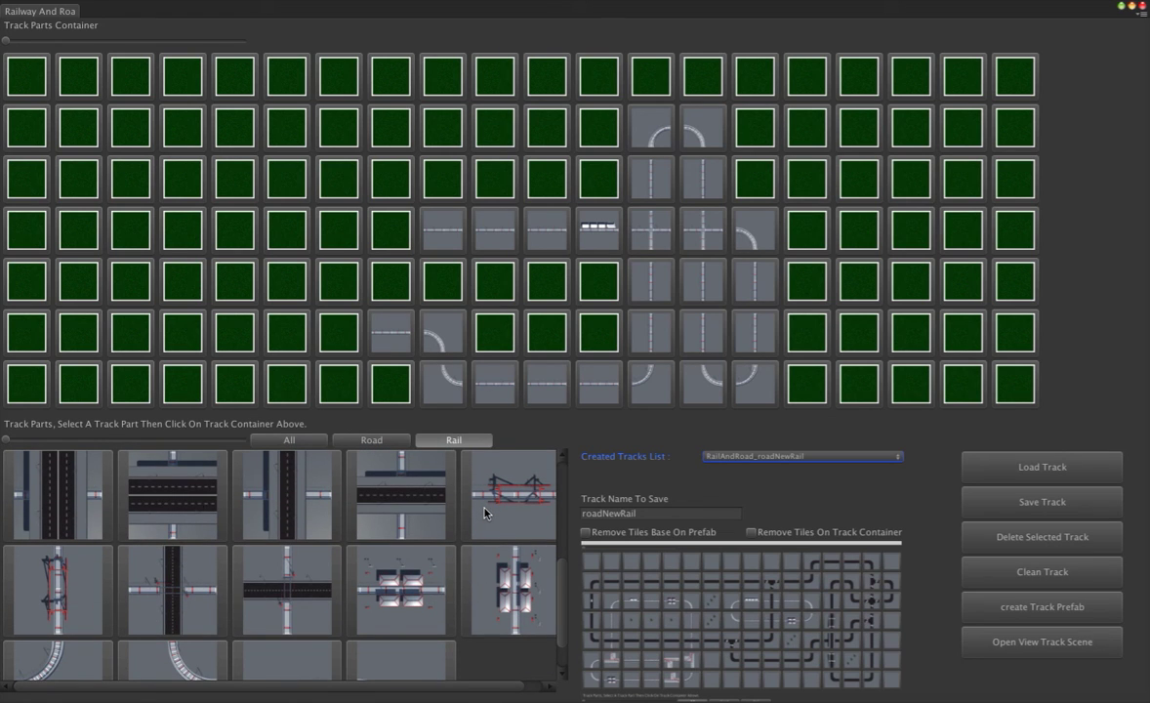
left_click(169, 583)
left_click(340, 331)
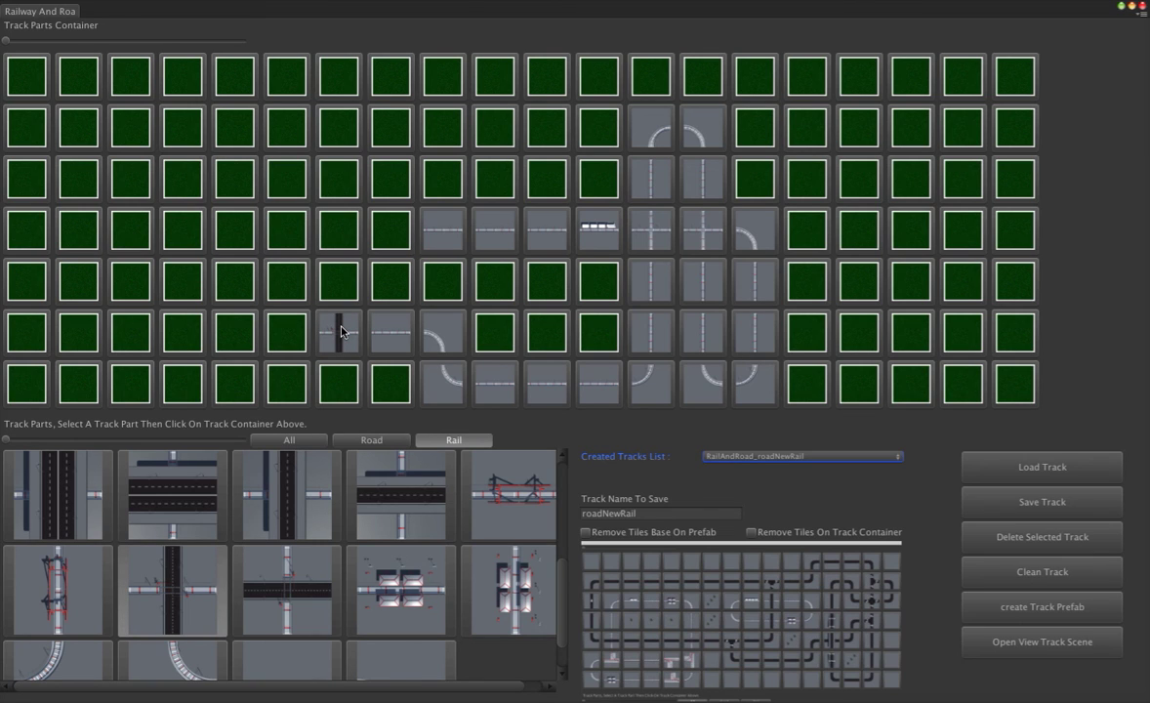
scroll(166, 639, "down", 1)
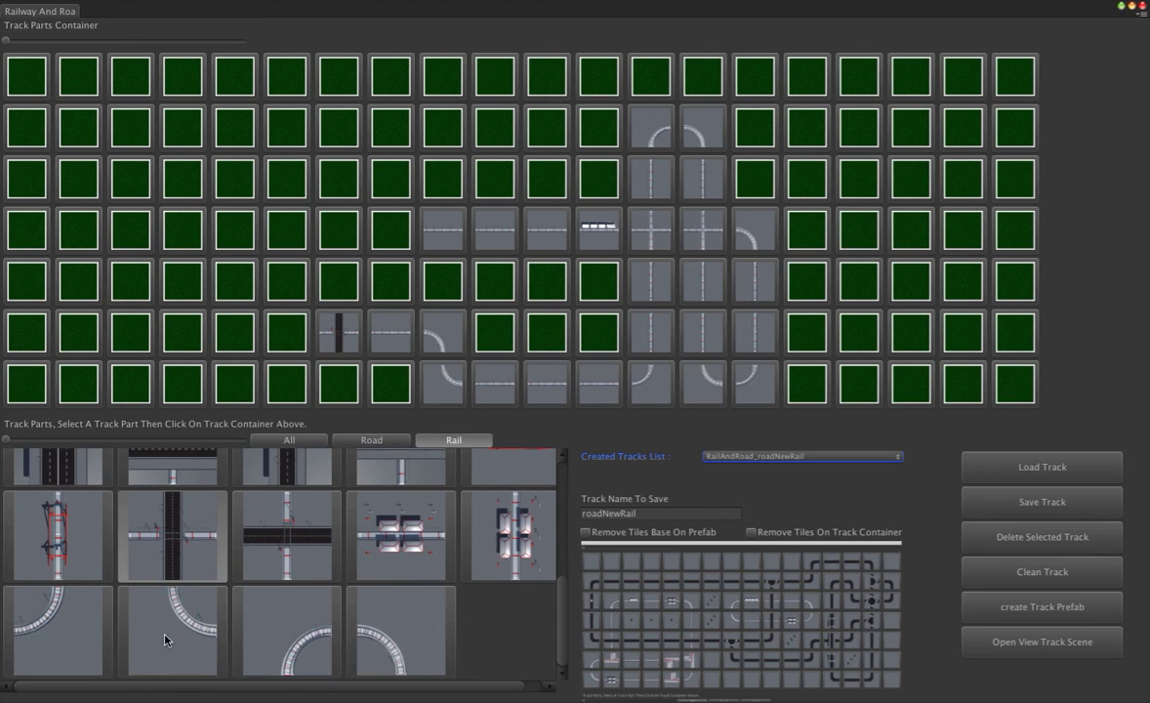
left_click(201, 626)
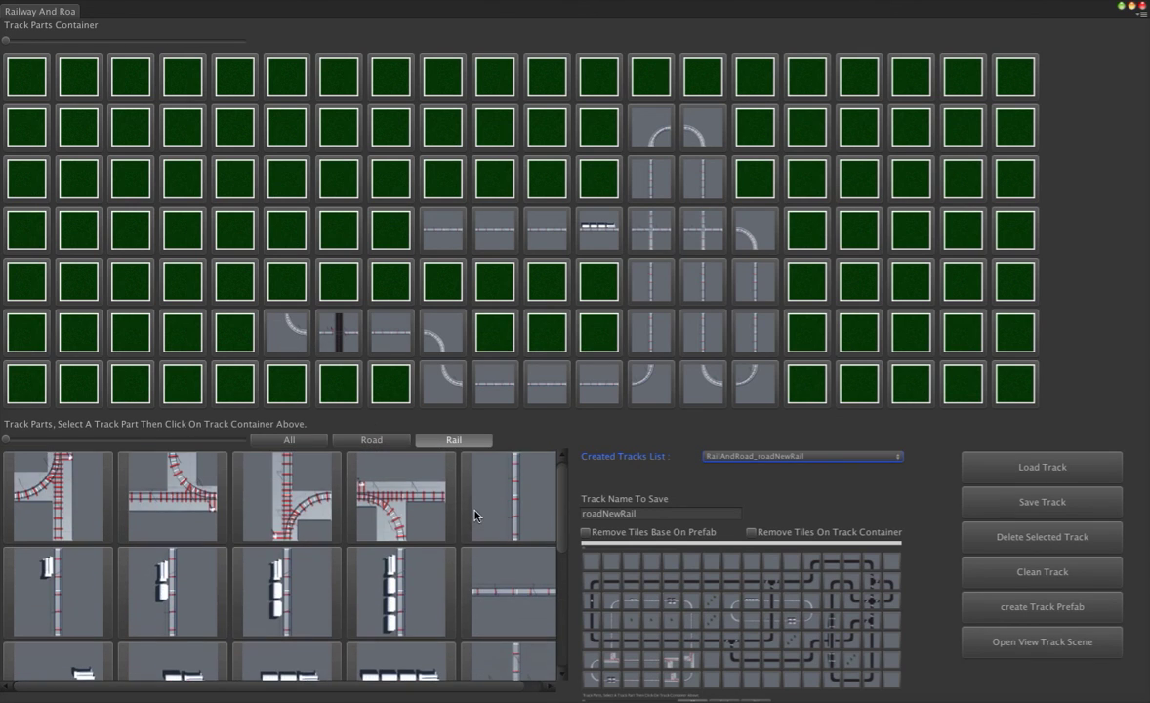
left_click(498, 516)
- Lay a vertical rail above the left curve and cap column 6 with a curve at row 4
left_click(281, 278)
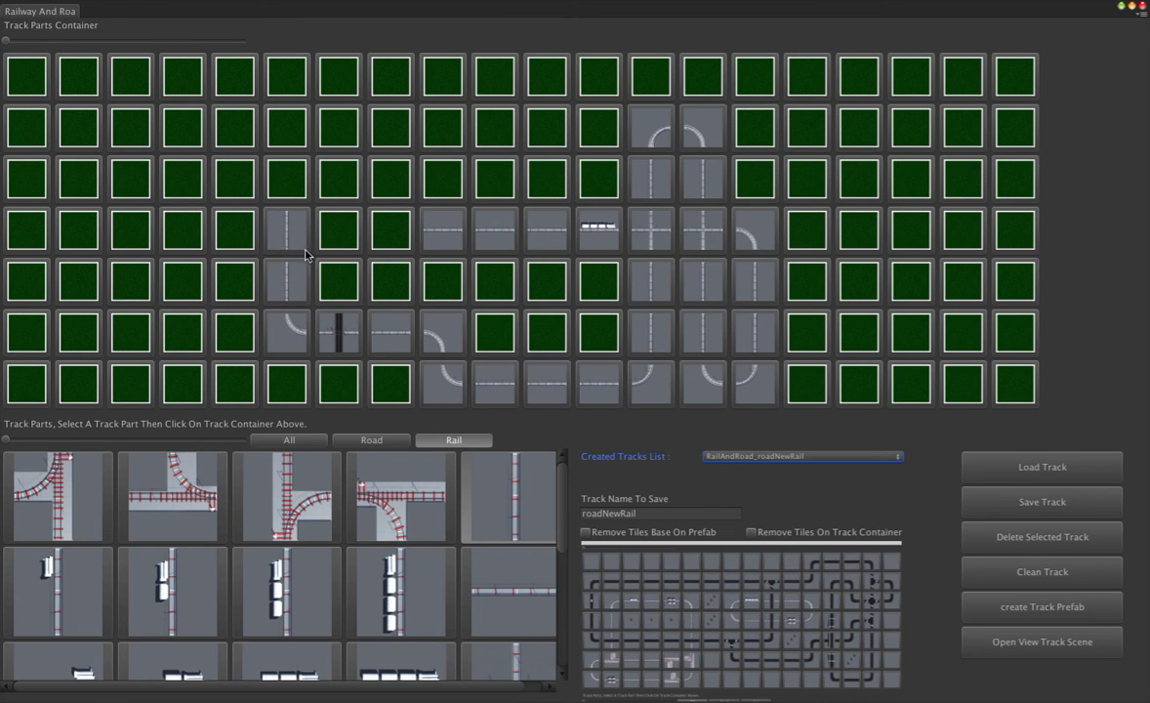
scroll(429, 524, "down", 3)
scroll(428, 523, "down", 3)
scroll(428, 523, "down", 3)
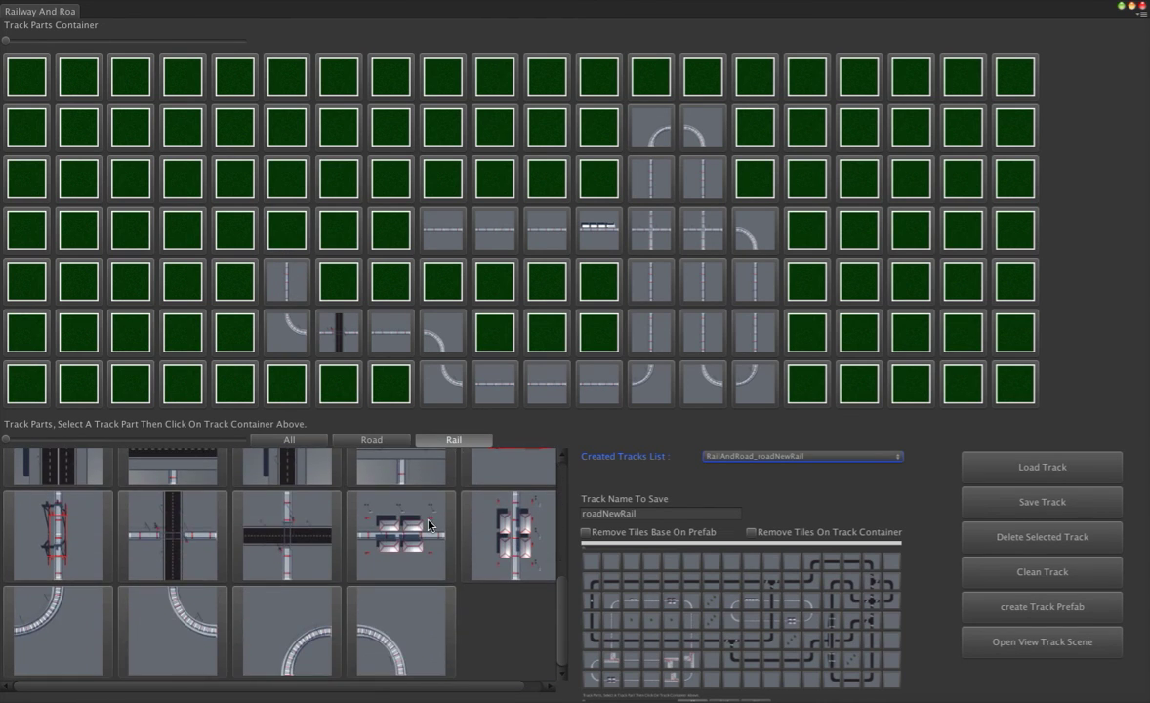
left_click(330, 613)
left_click(271, 209)
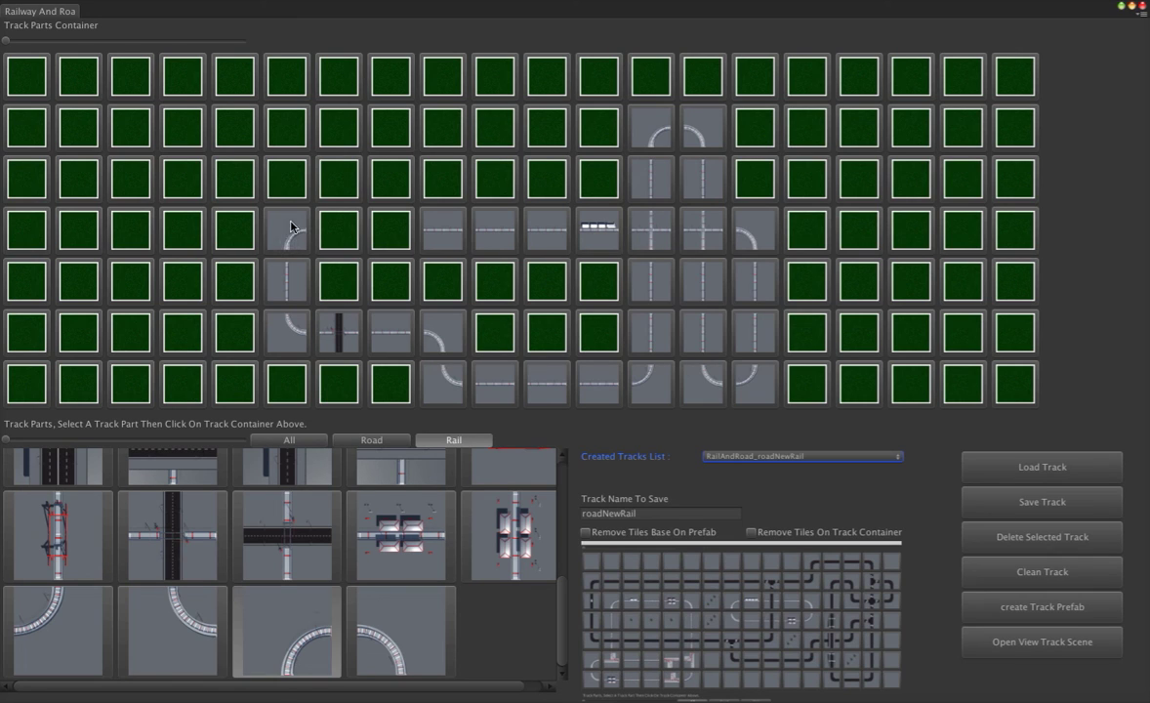
scroll(367, 532, "up", 1)
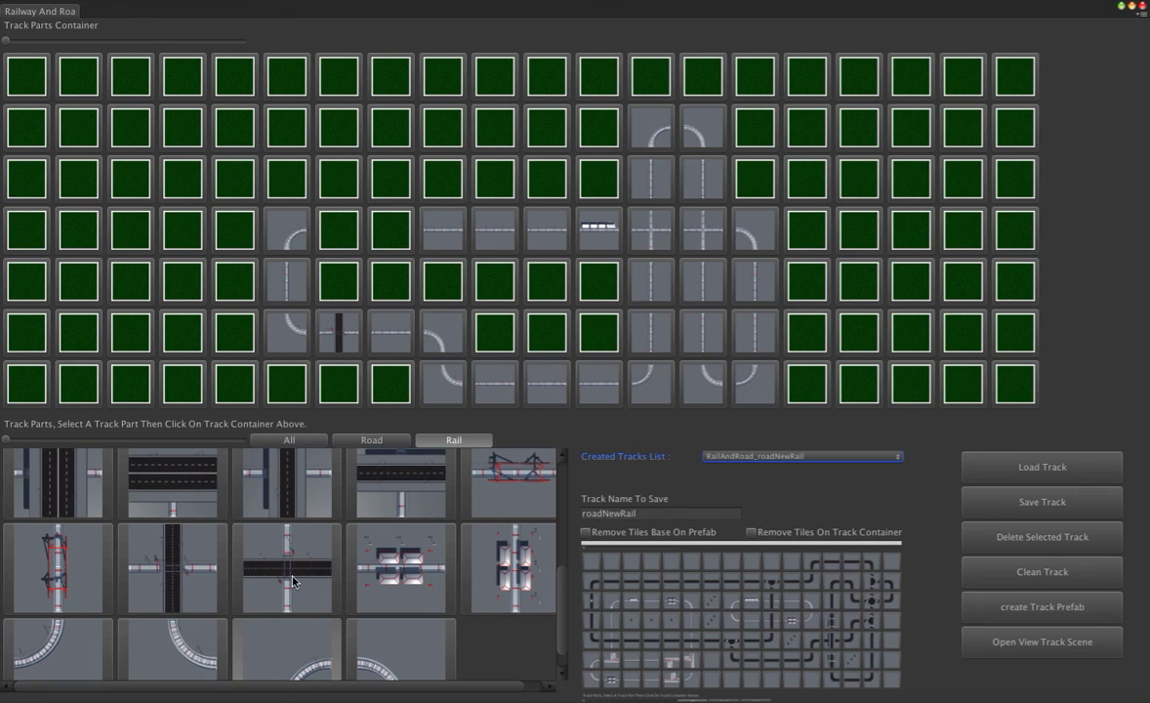
left_click(210, 578)
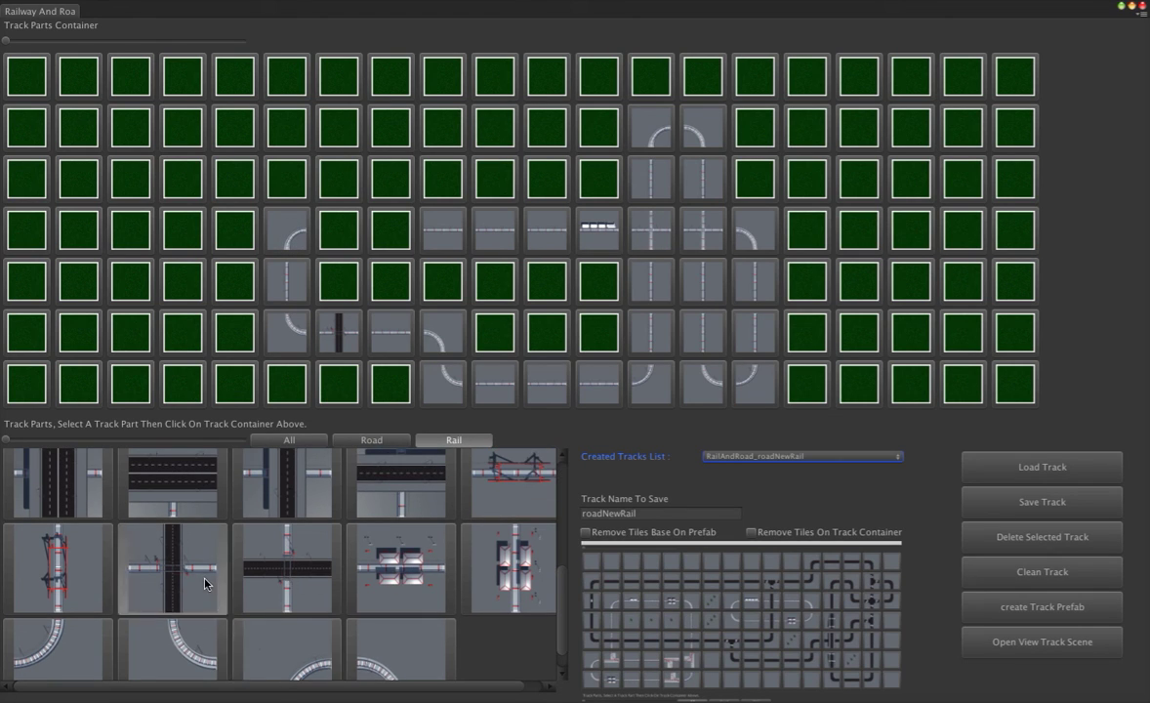
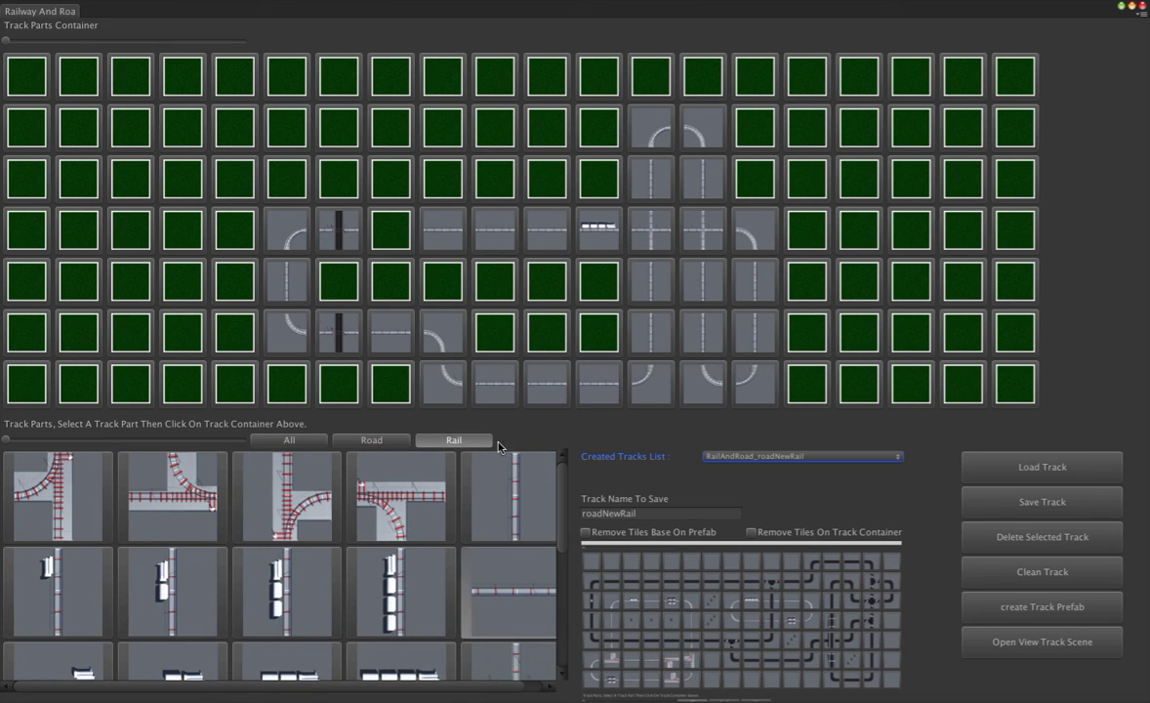
- Place a horizontal rail piece in the track grid
left_click(394, 235)
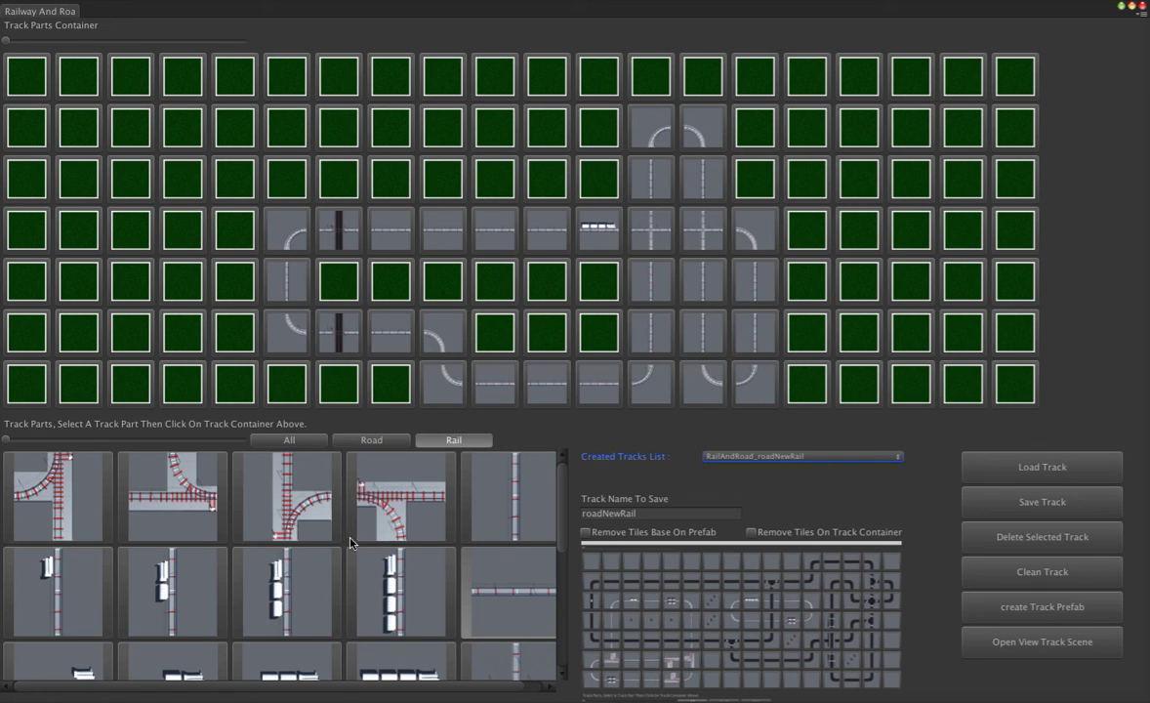
scroll(354, 542, "down", 2)
scroll(354, 542, "down", 2)
scroll(355, 542, "down", 2)
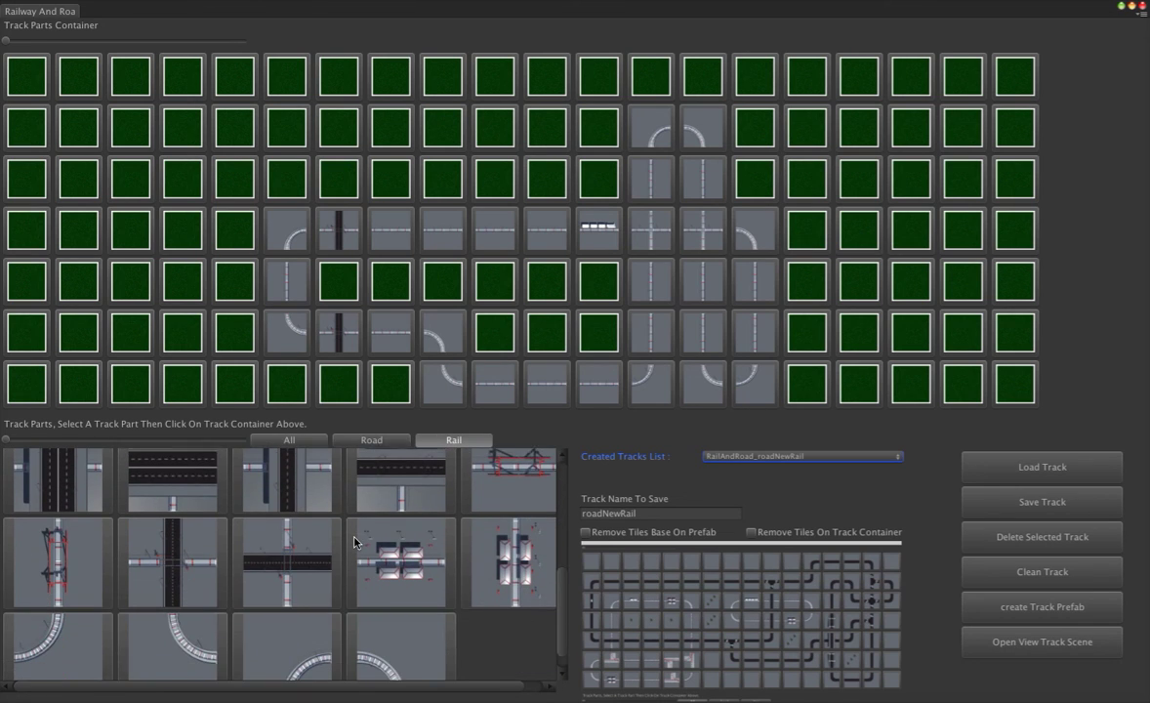
scroll(354, 542, "down", 2)
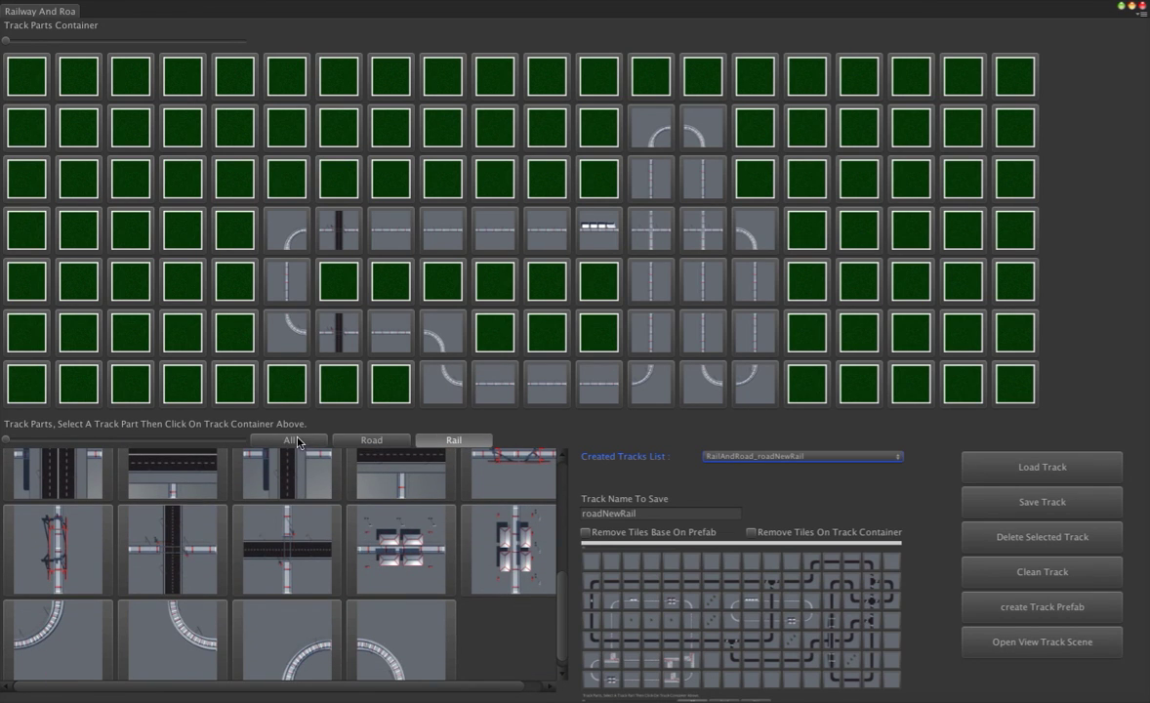
- Place a straight vertical road tile on the grass cell between the two crossings
left_click(363, 440)
scroll(415, 540, "up", 2)
scroll(415, 540, "up", 2)
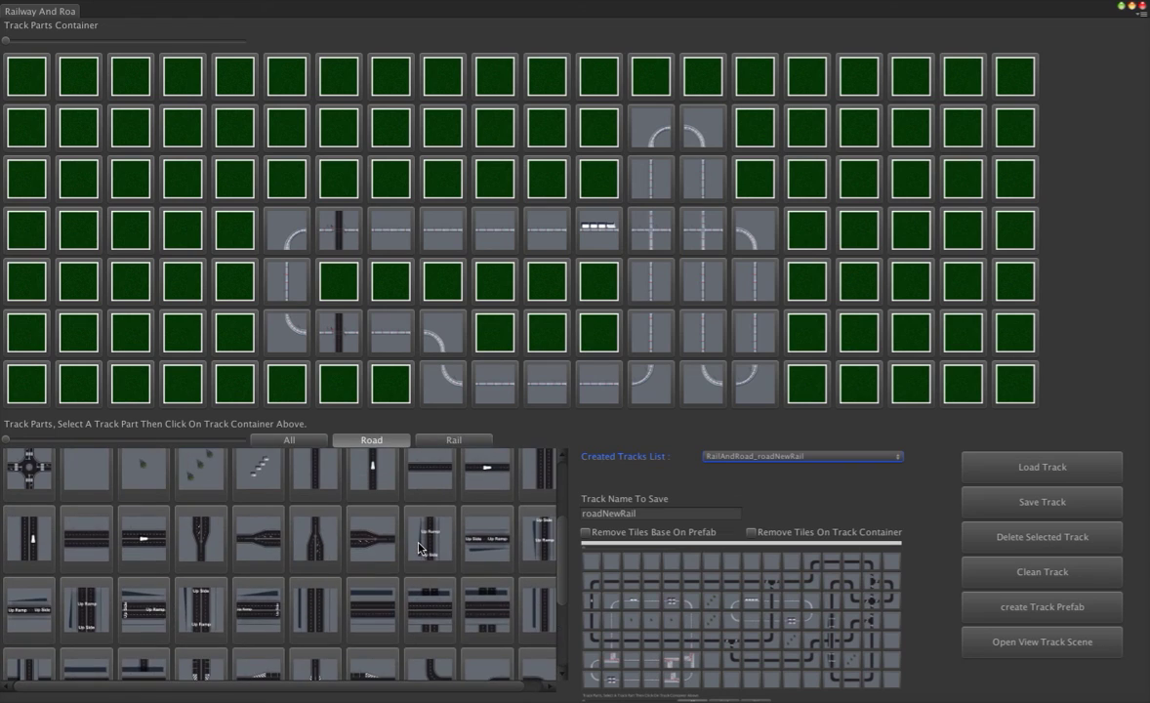
scroll(391, 538, "up", 2)
left_click(314, 532)
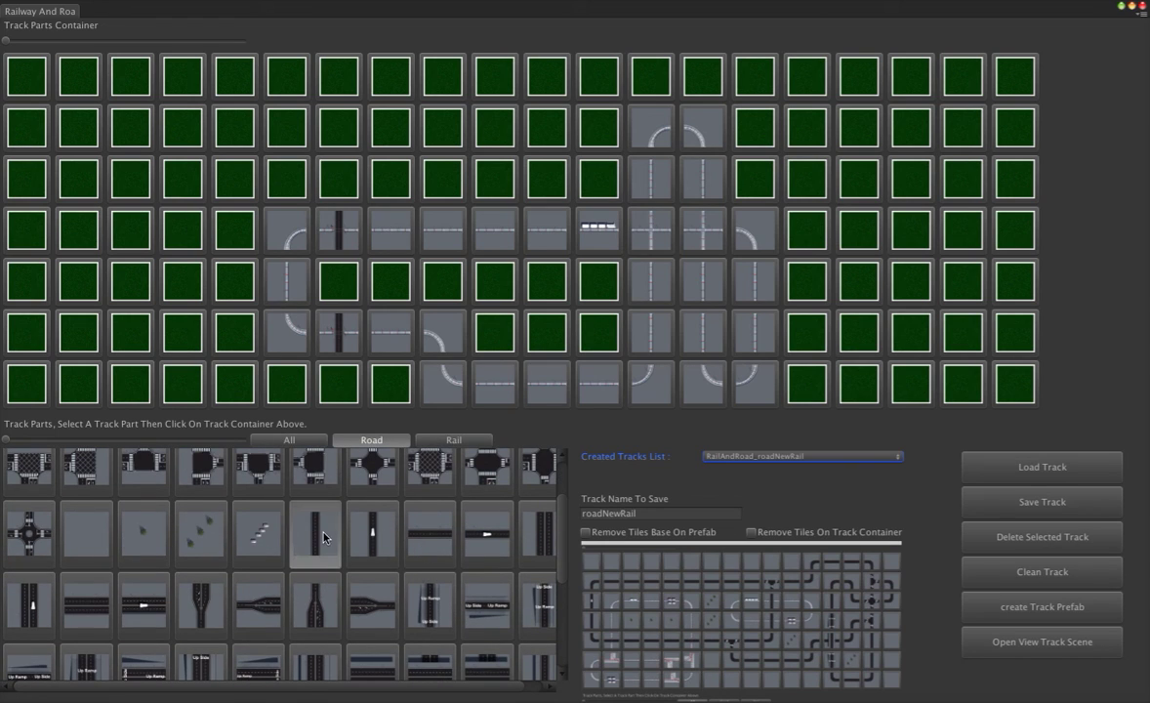
left_click(336, 283)
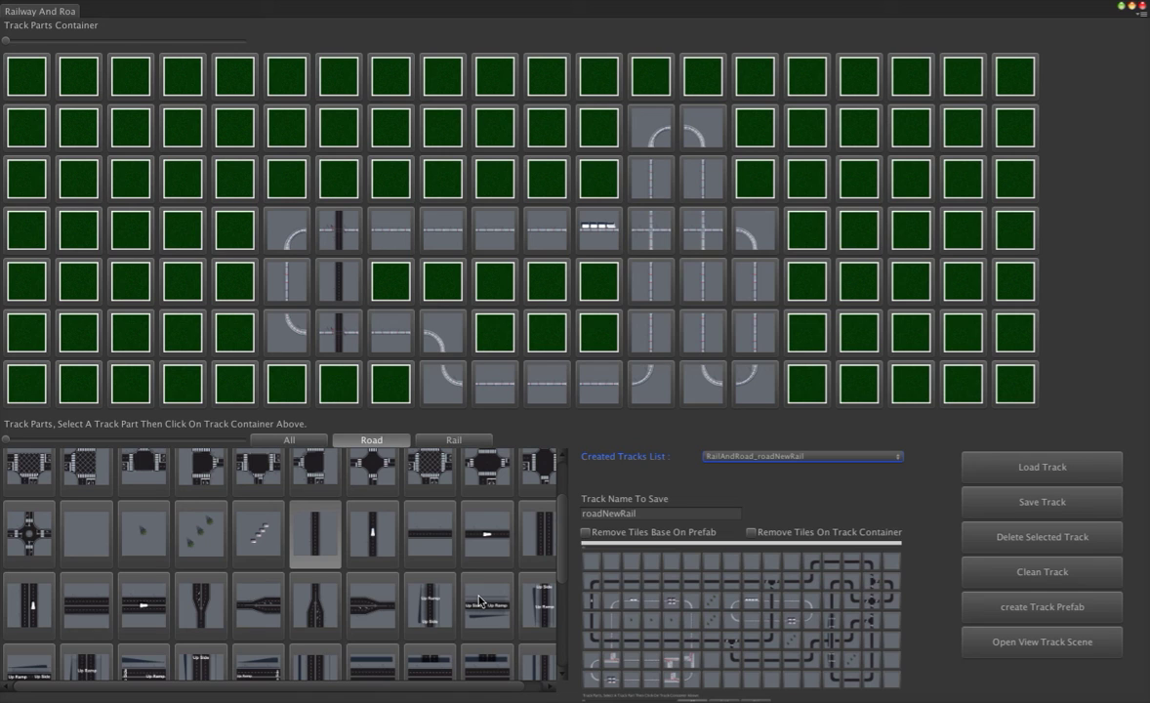
scroll(480, 601, "down", 5)
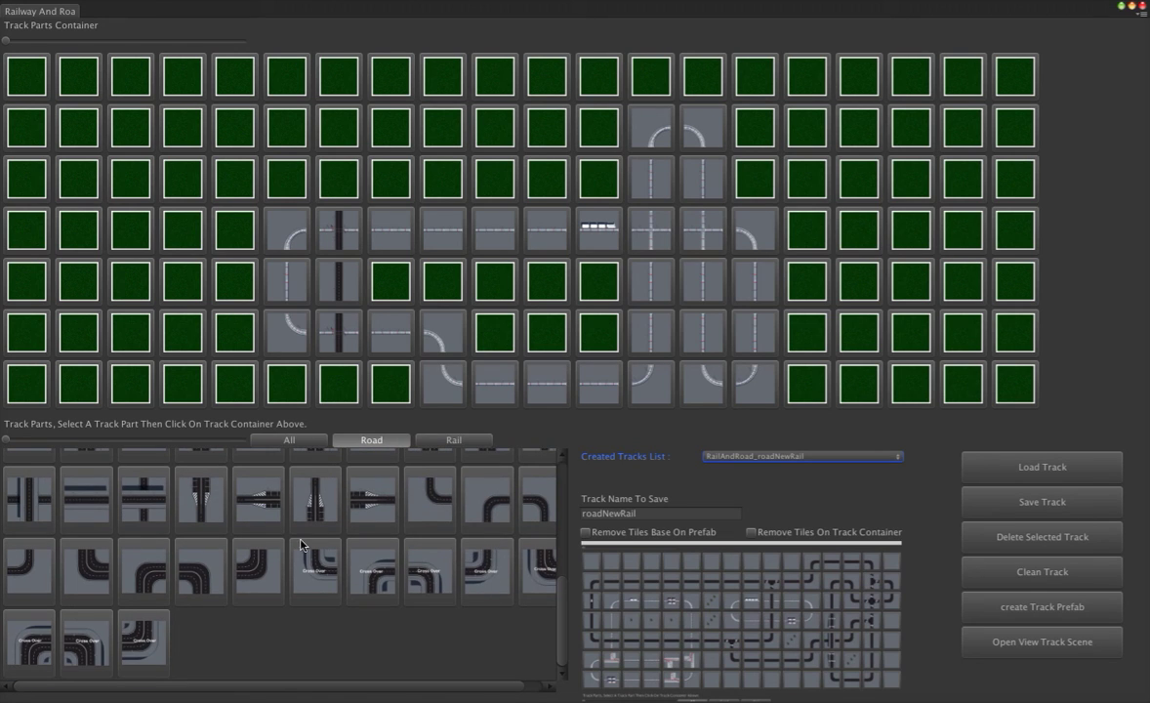
- Place a road curve above the upper road-rail crossing
left_click(486, 500)
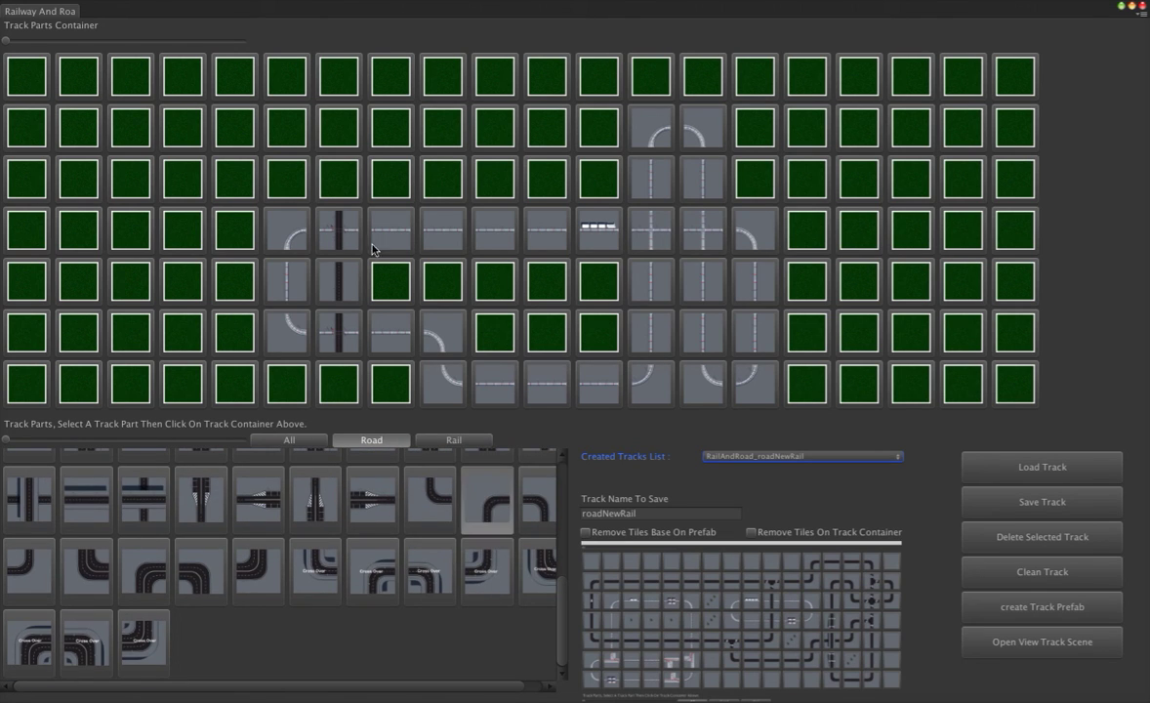
left_click(340, 185)
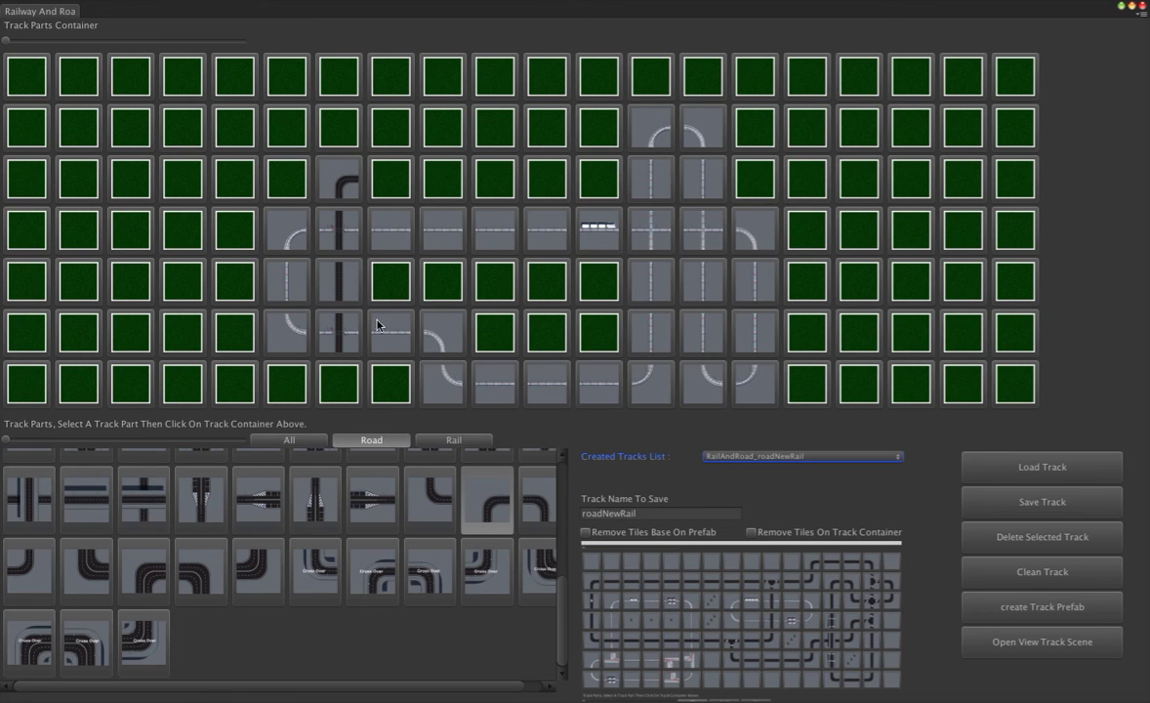
scroll(444, 557, "up", 10)
scroll(477, 600, "down", 2)
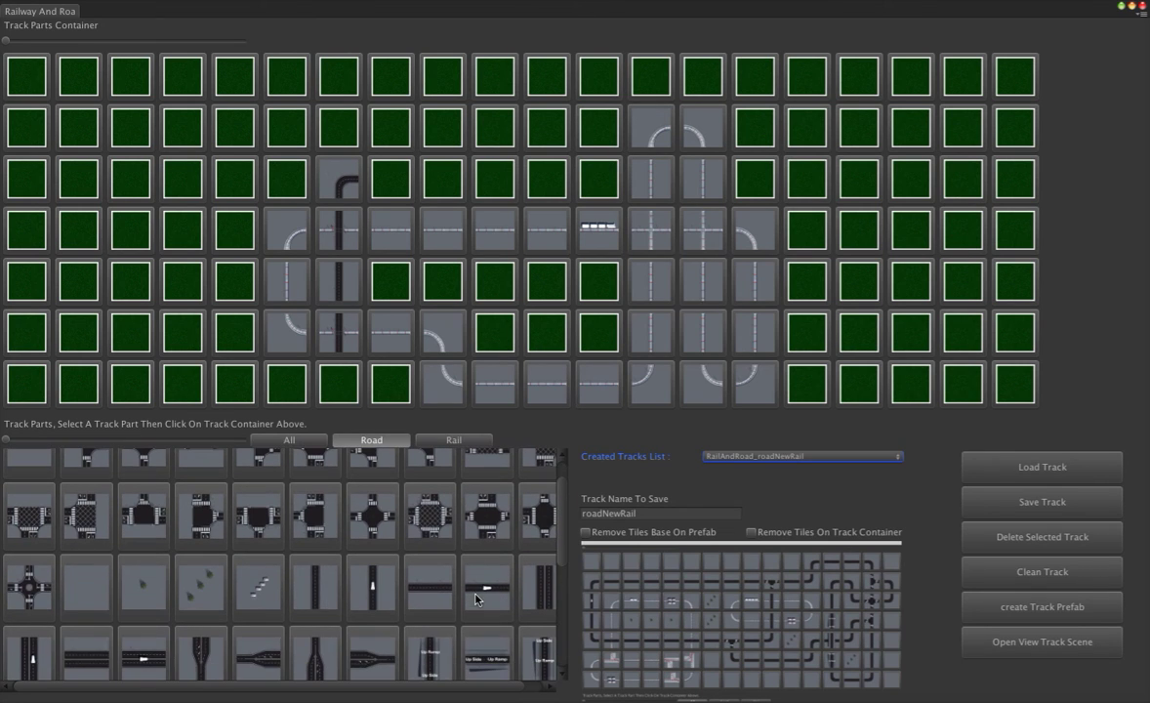
left_click(434, 589)
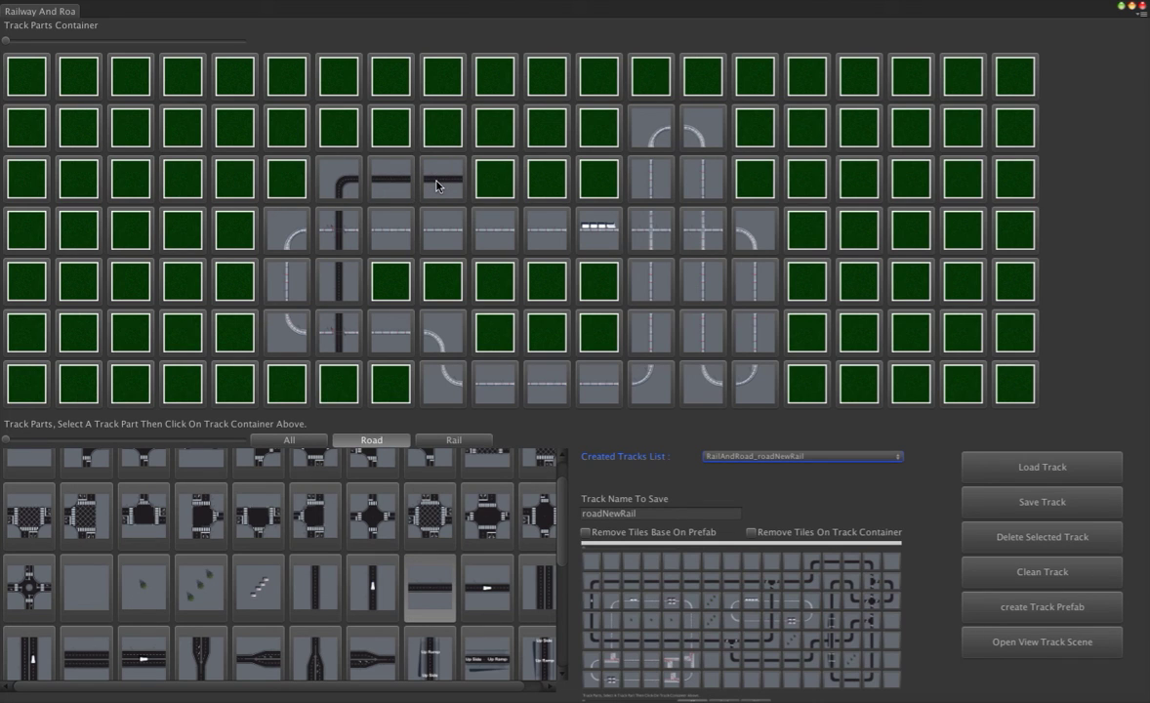
scroll(398, 594, "down", 5)
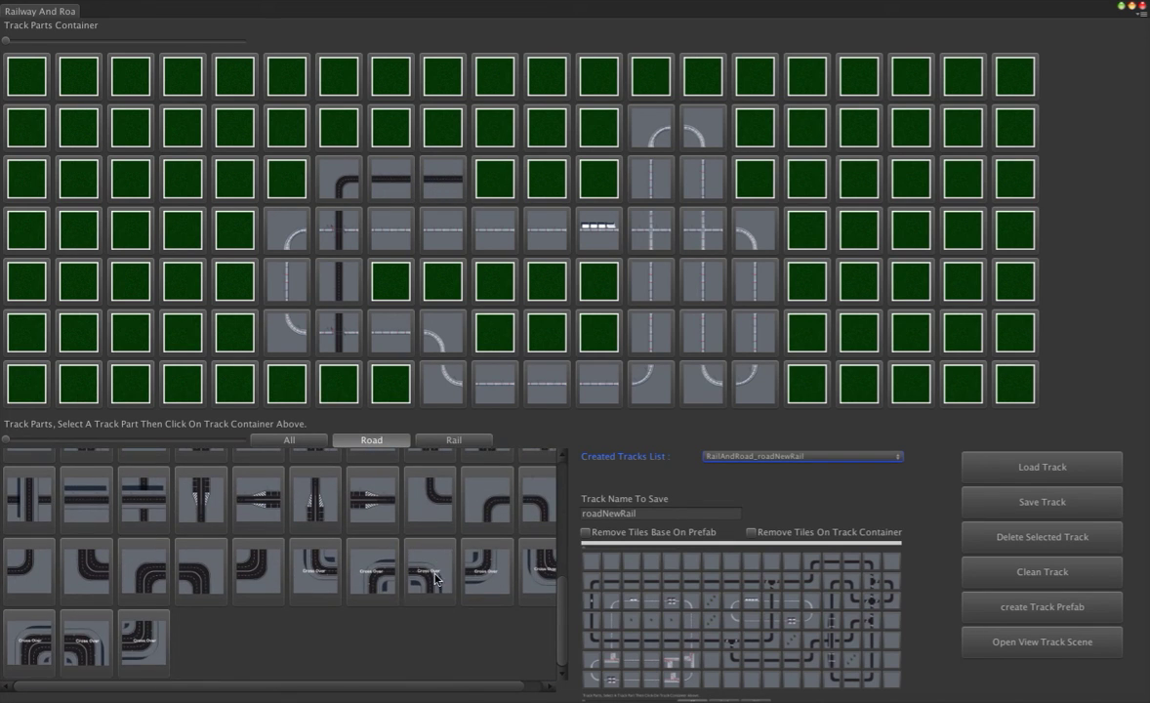
- Add two road curves at the right end, turning the road up and back left
left_click(29, 566)
left_click(495, 181)
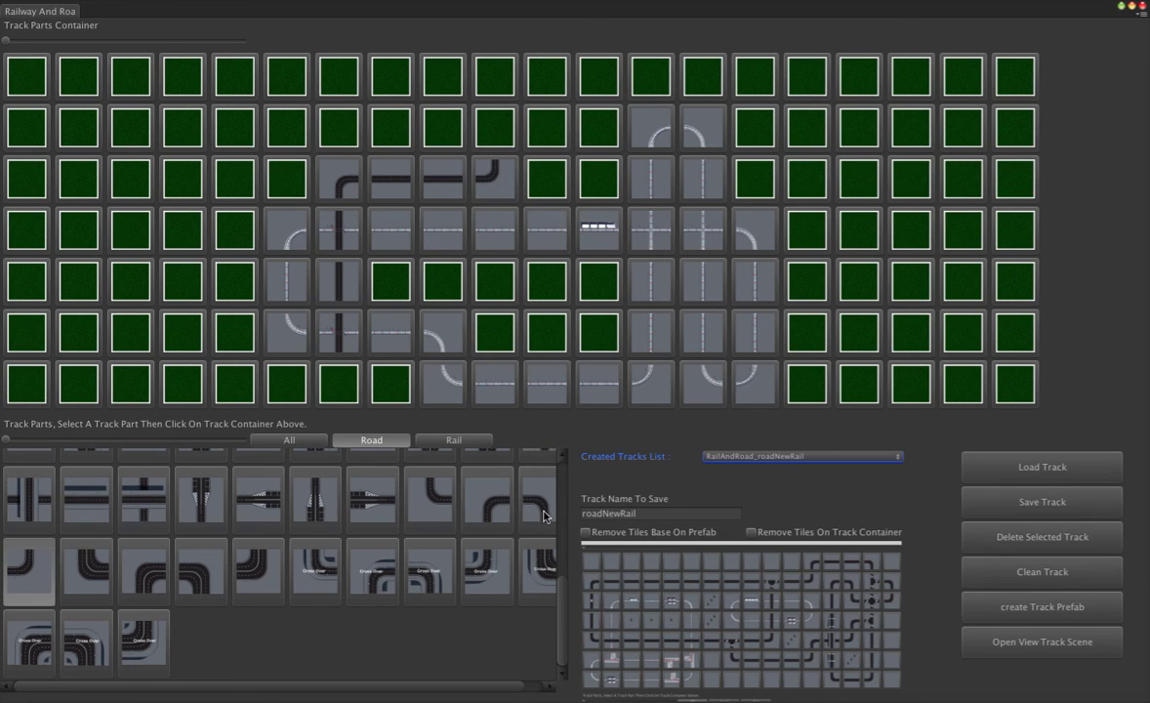
left_click(535, 494)
left_click(510, 143)
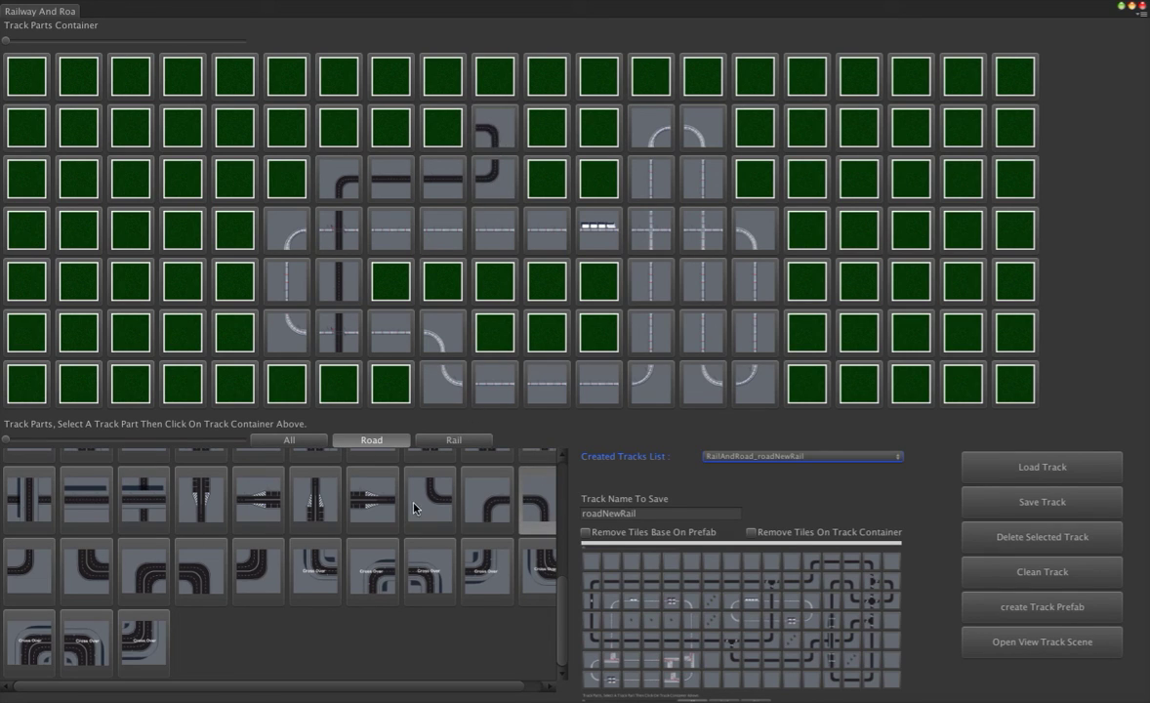
- Lay five horizontal straight road tiles leftward along the upper row
scroll(380, 468, "up", 5)
scroll(415, 508, "up", 5)
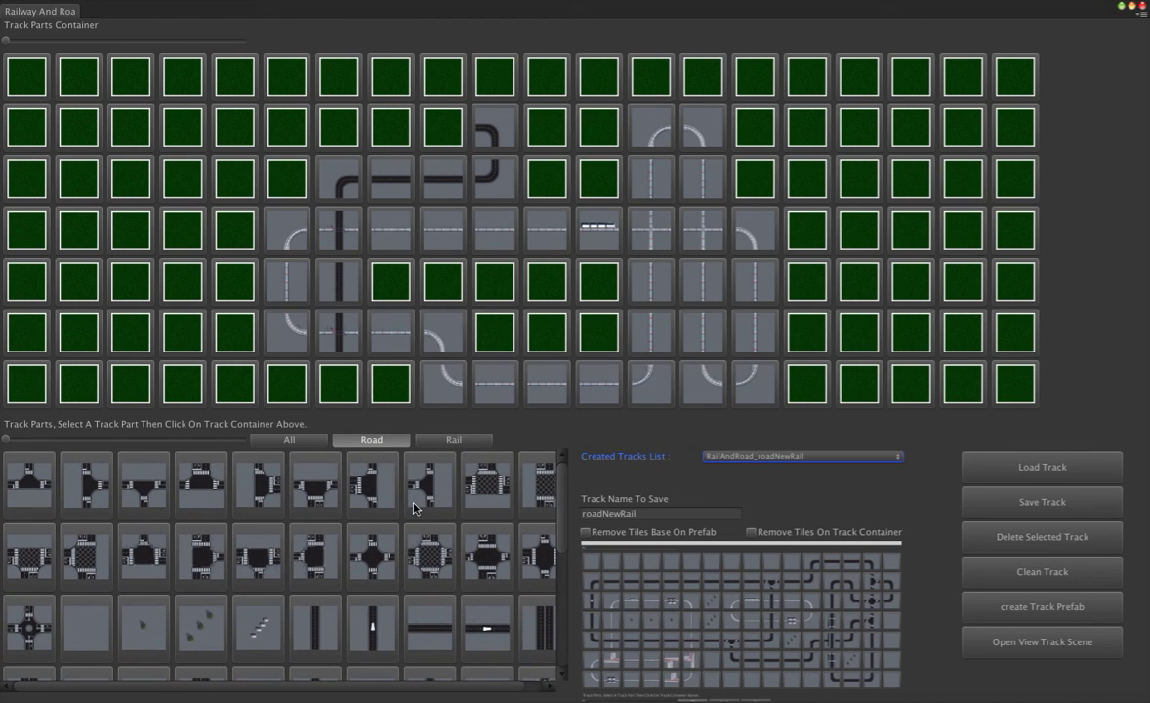
scroll(415, 508, "down", 1)
left_click(430, 601)
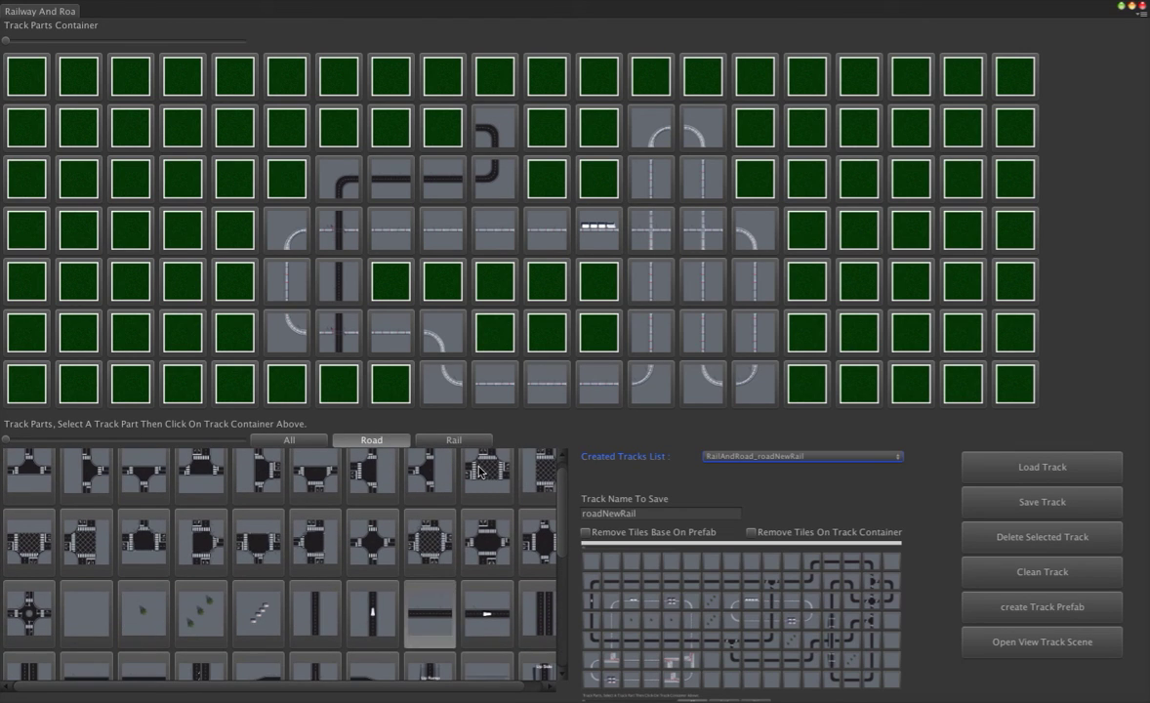
left_click(438, 117)
left_click(399, 124)
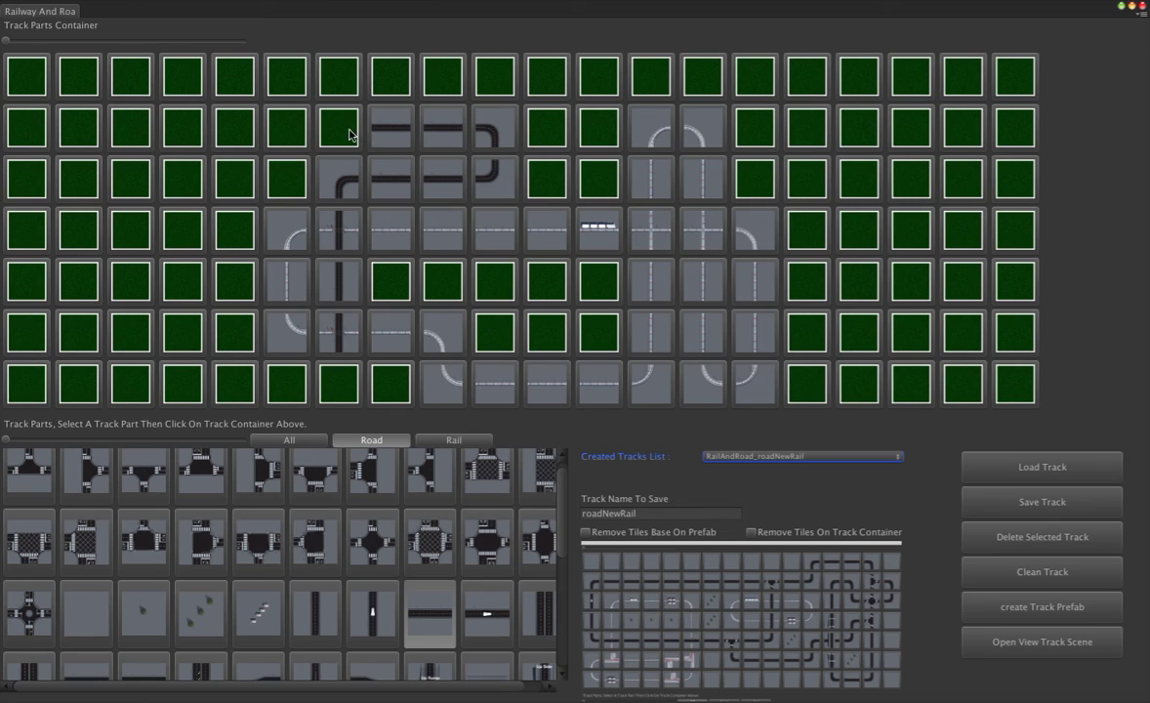
left_click(344, 131)
left_click(286, 124)
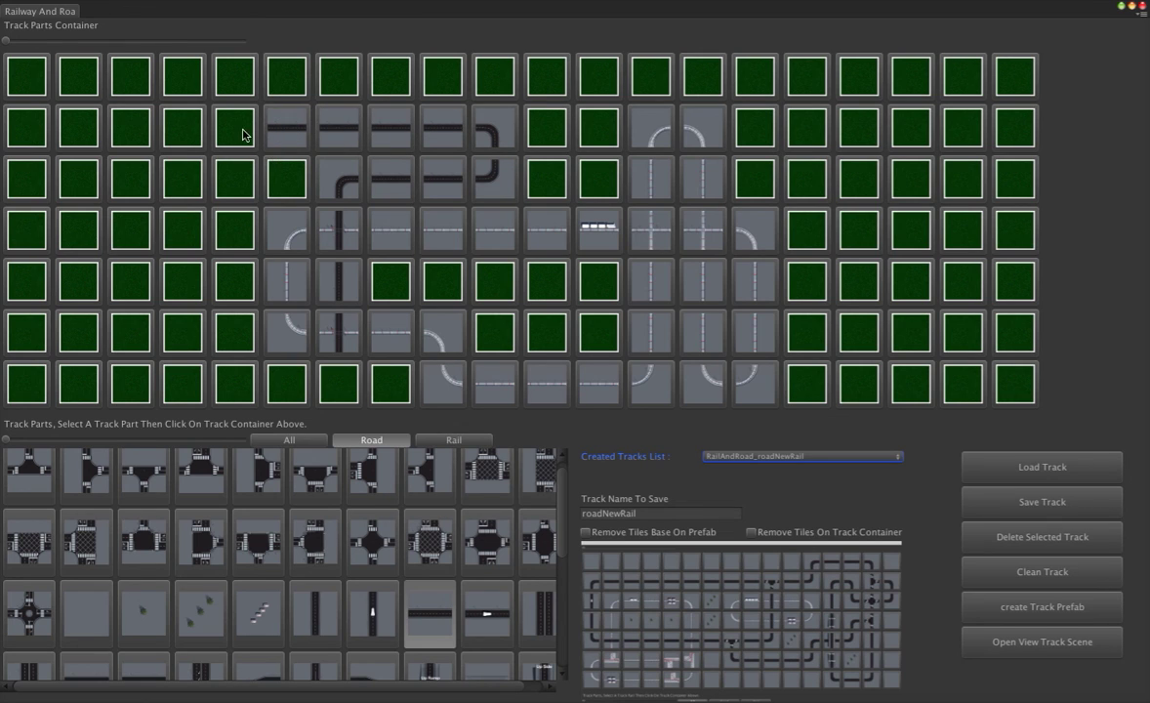
left_click(227, 124)
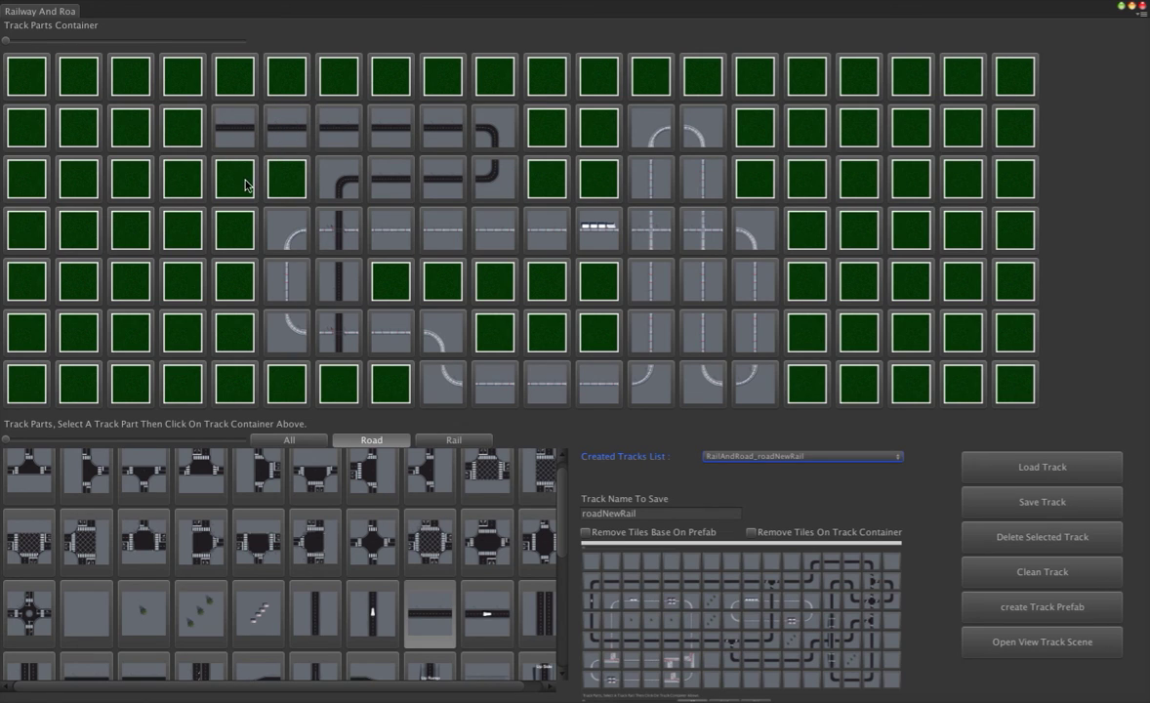
scroll(391, 557, "down", 5)
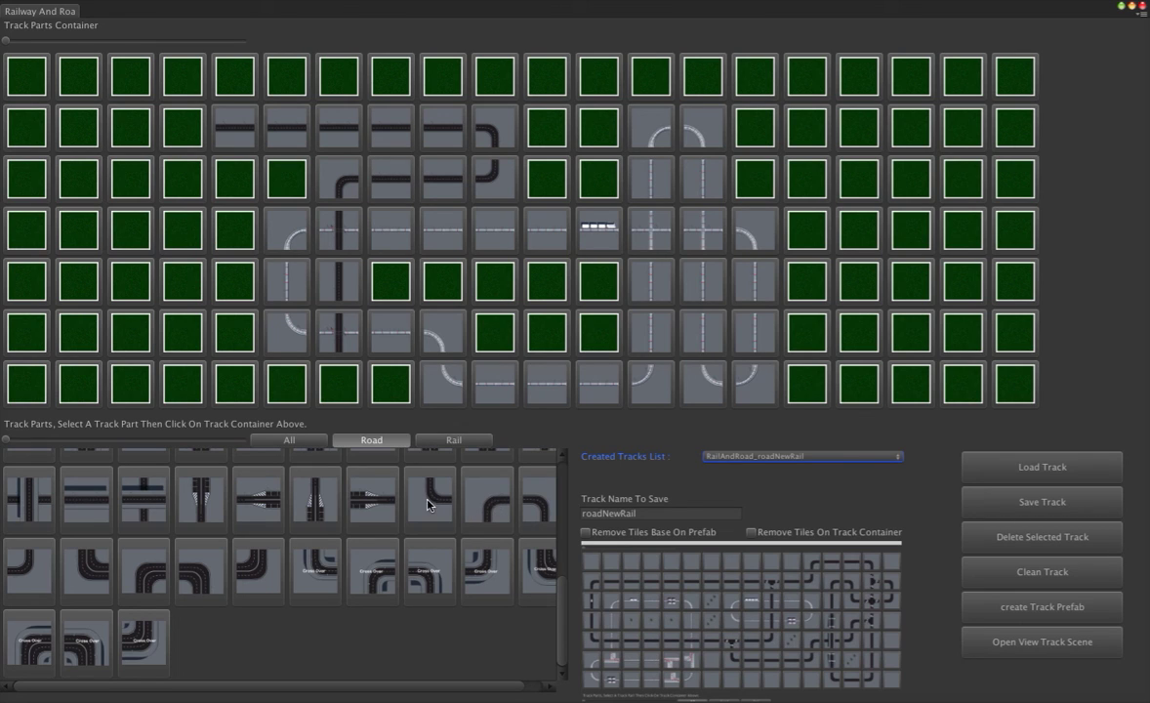
- Place a road curve at the loop's top-left corner
left_click(466, 505)
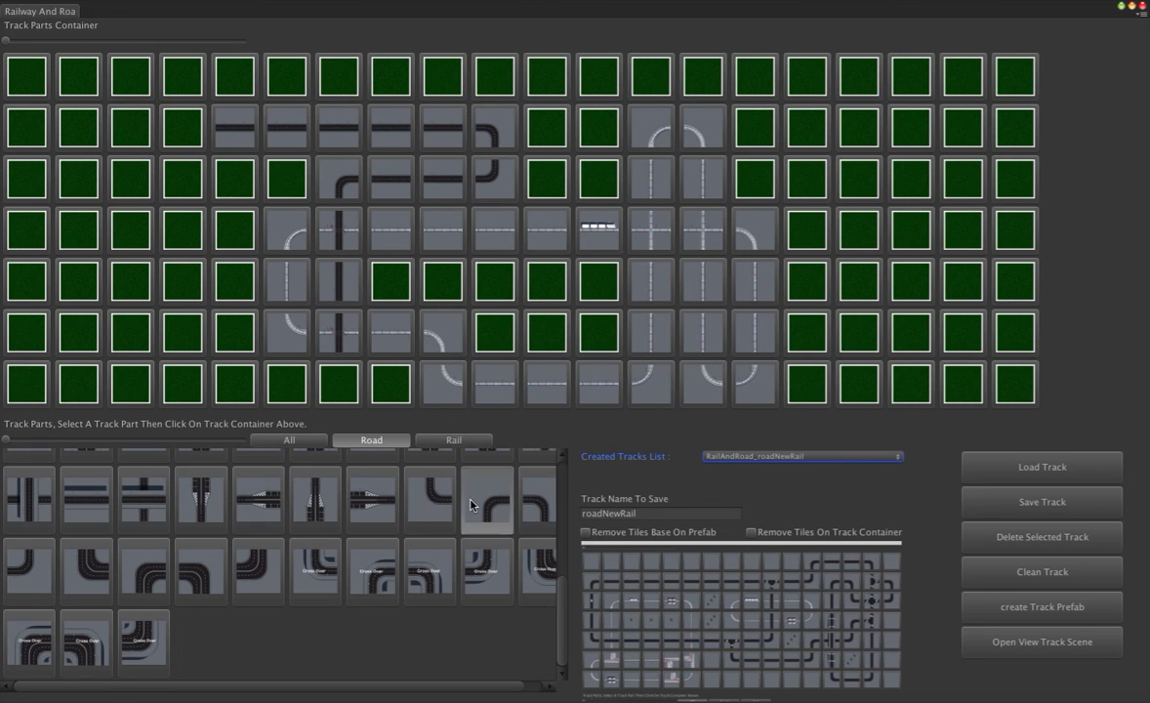
left_click(180, 125)
scroll(459, 555, "up", 3)
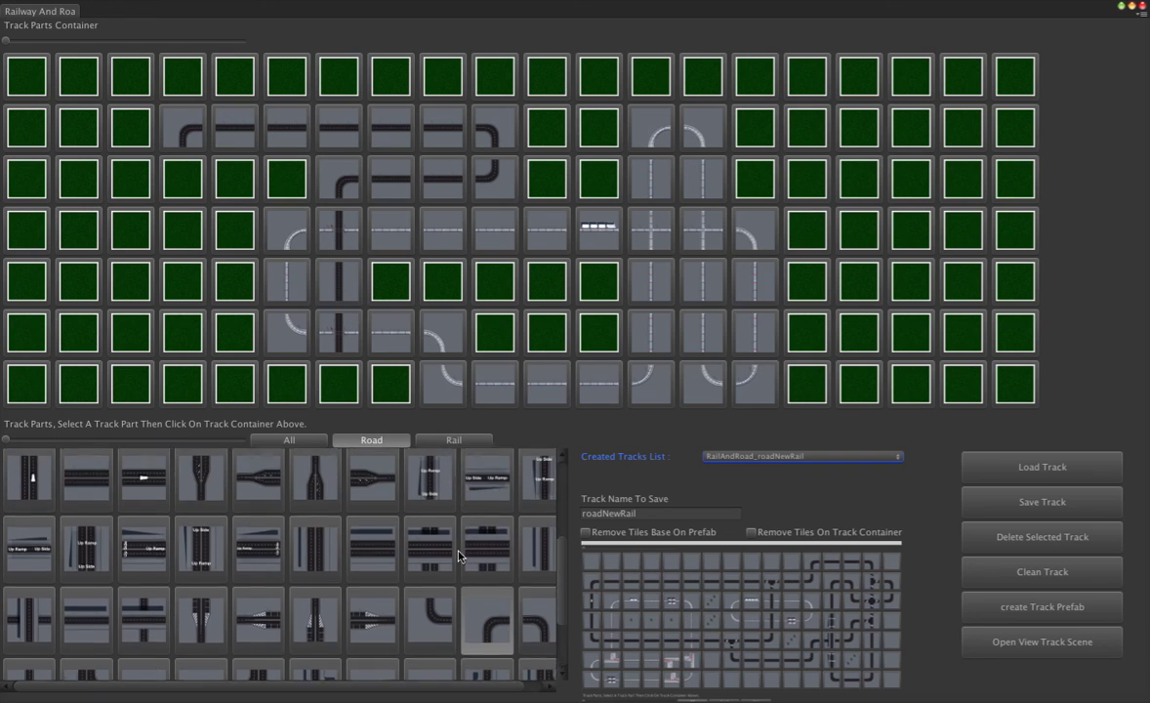
scroll(459, 554, "up", 3)
scroll(459, 555, "up", 3)
- Lay four vertical road tiles down the left column to the sixth row
left_click(326, 564)
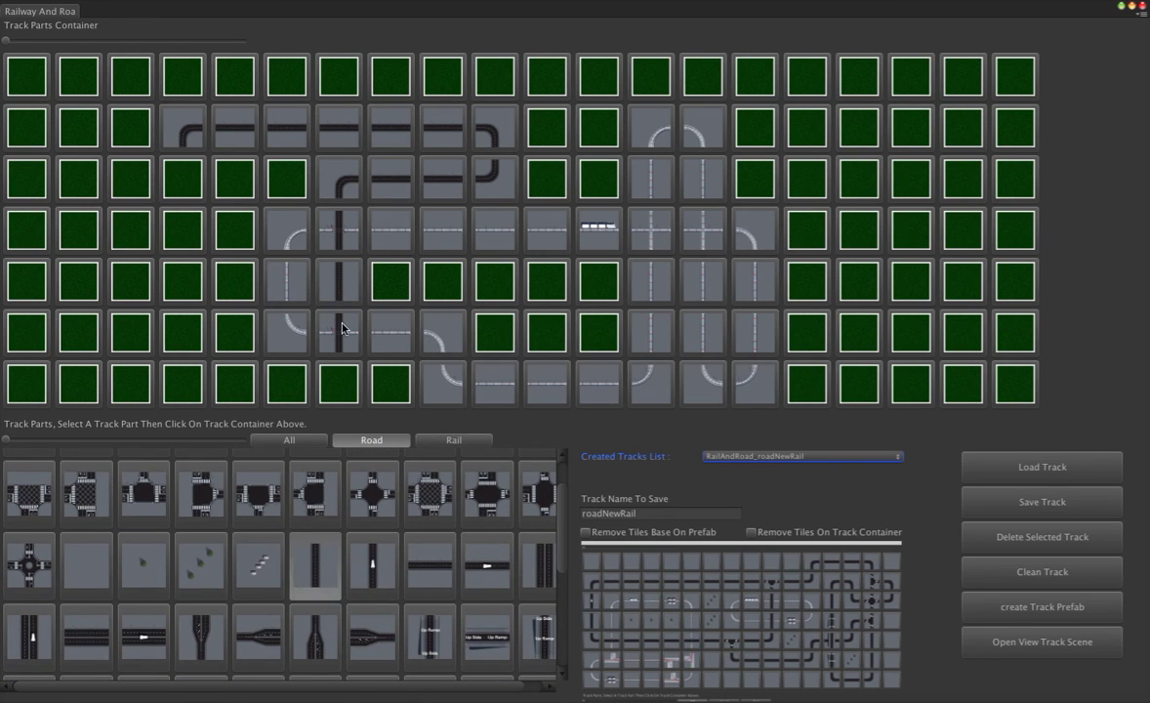
left_click(183, 179)
left_click(185, 224)
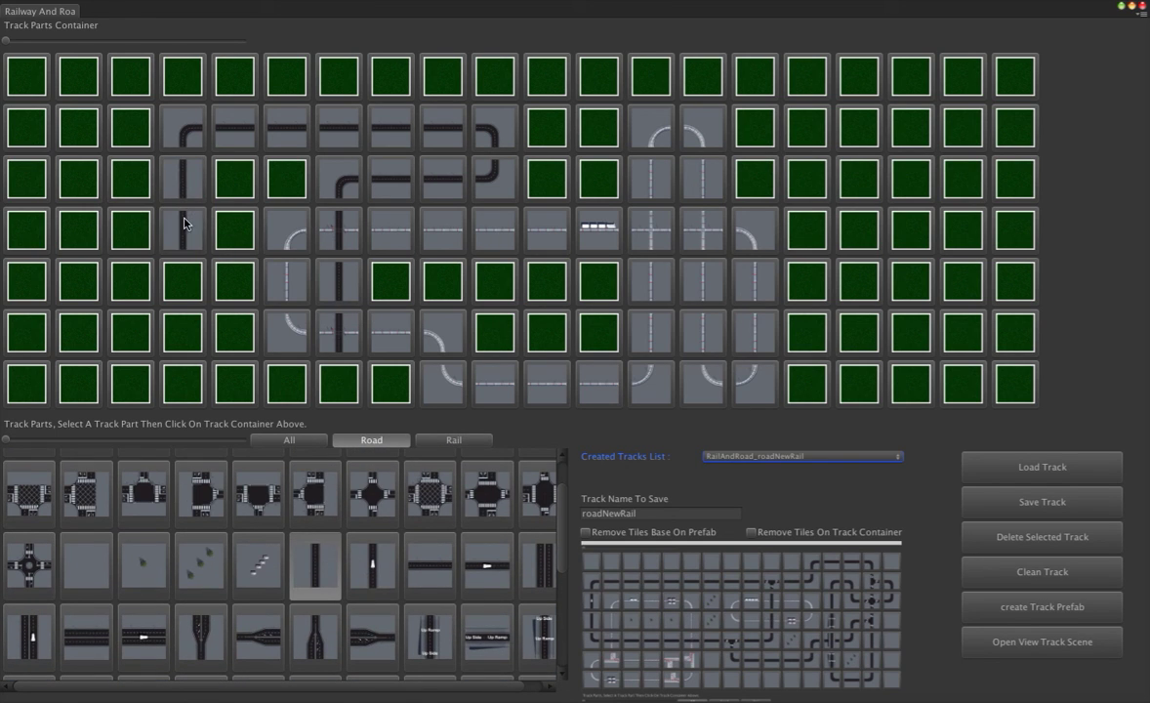
left_click(176, 280)
left_click(180, 327)
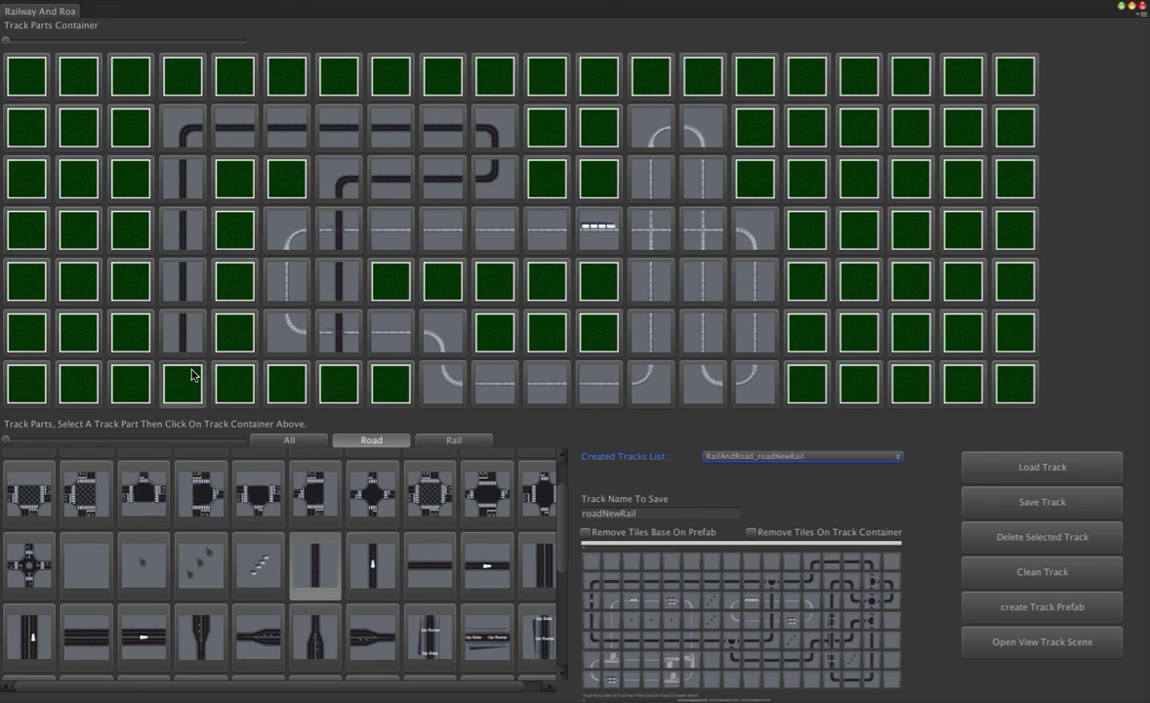
scroll(343, 518, "down", 2)
scroll(343, 518, "down", 3)
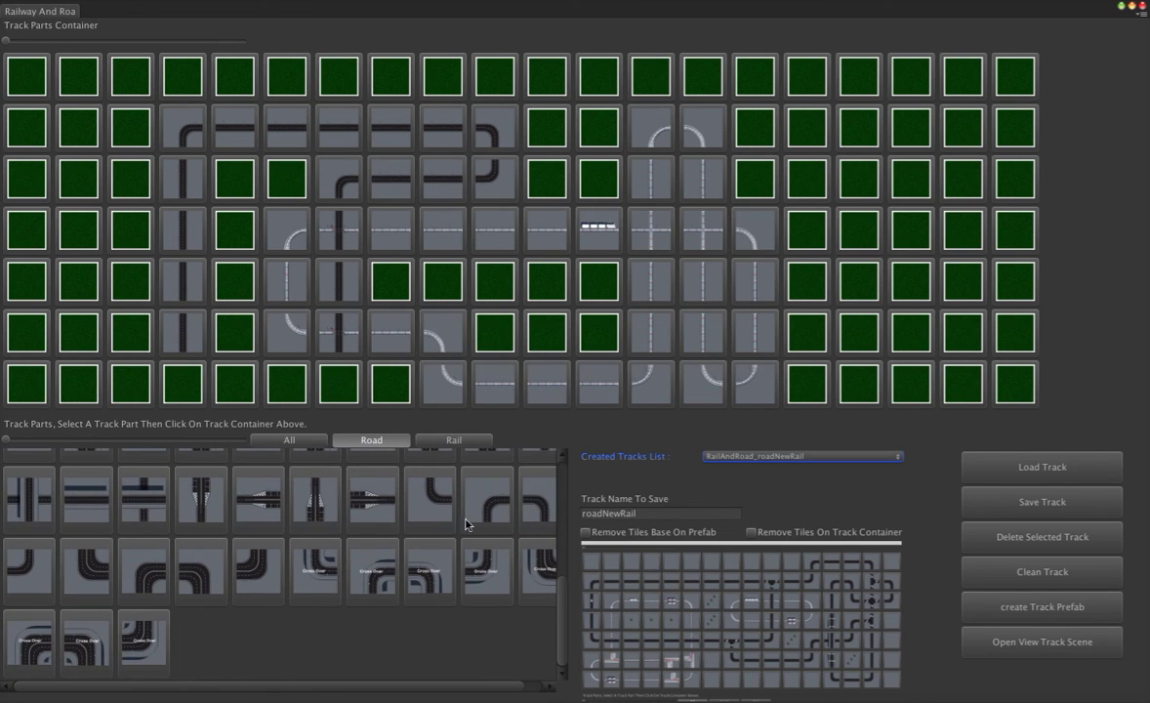
- Place road curves at the loop's bottom-left and bottom-right corners
left_click(430, 488)
left_click(183, 384)
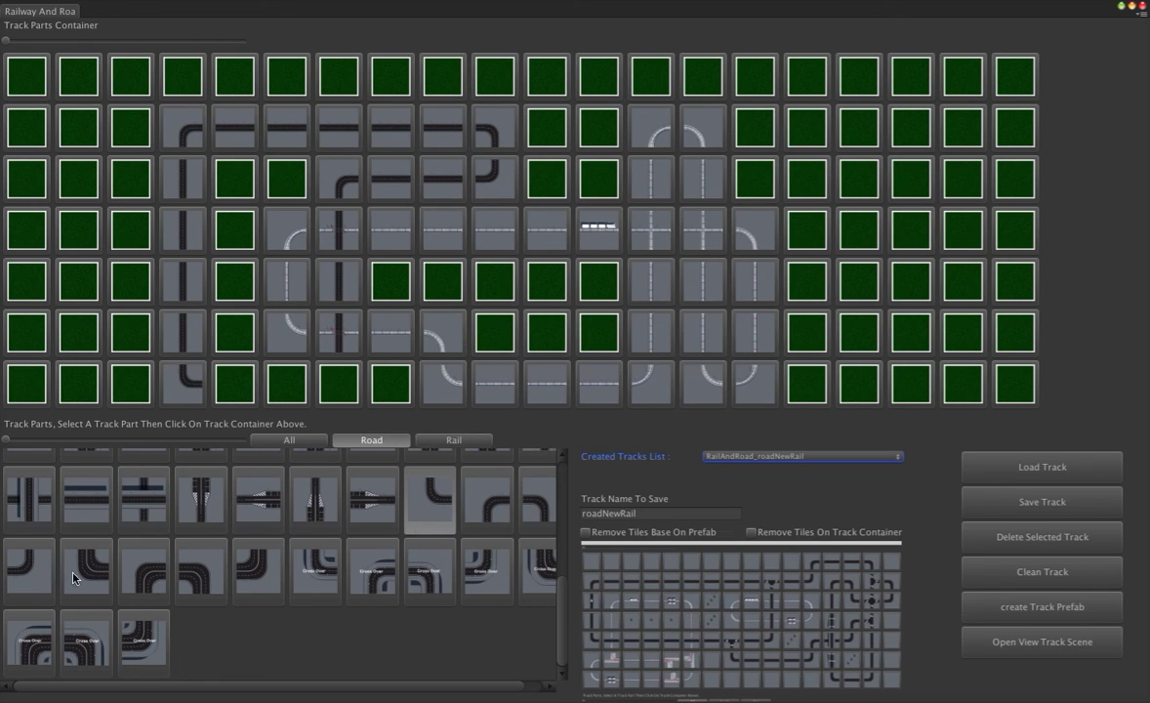
left_click(33, 569)
left_click(339, 383)
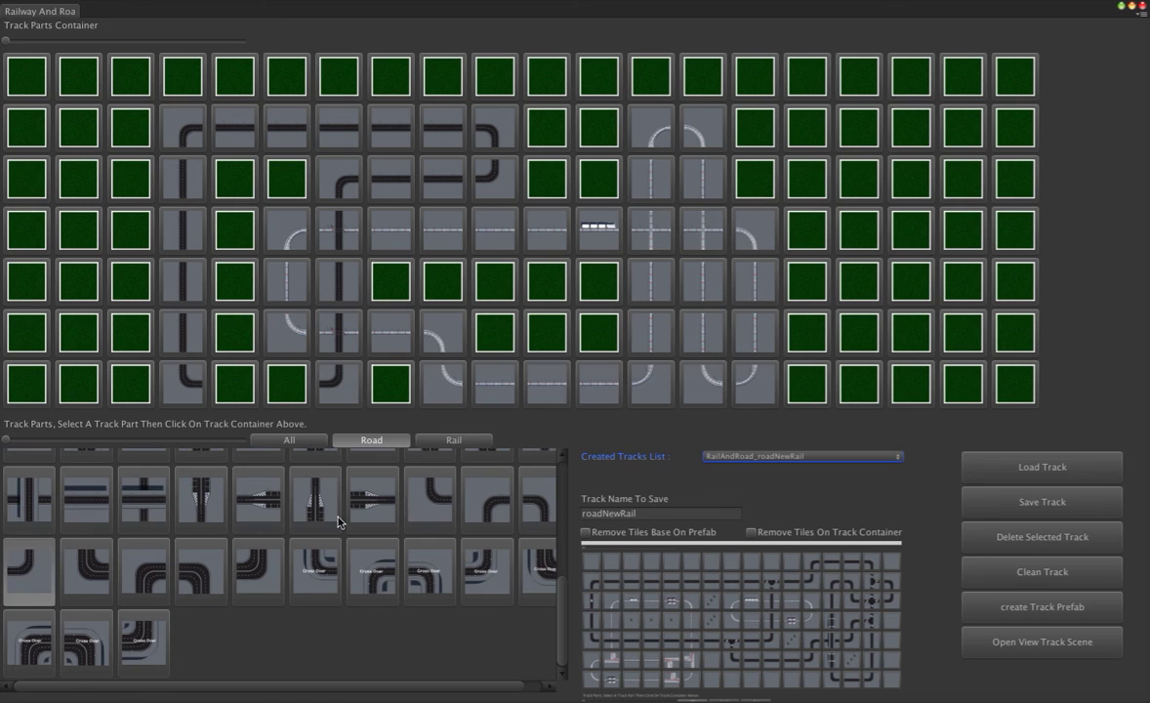
scroll(322, 498, "down", 3)
scroll(339, 523, "up", 1)
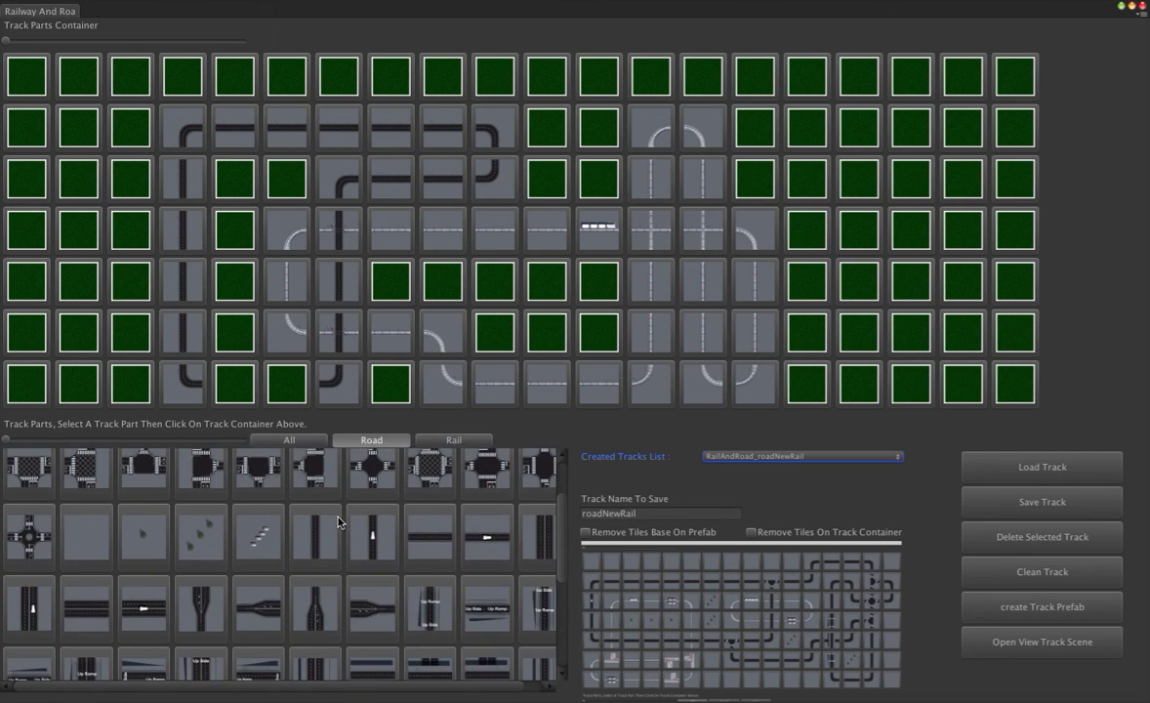
scroll(339, 523, "down", 1)
- Fill the bottom row with two horizontal straight road tiles
left_click(420, 538)
left_click(295, 385)
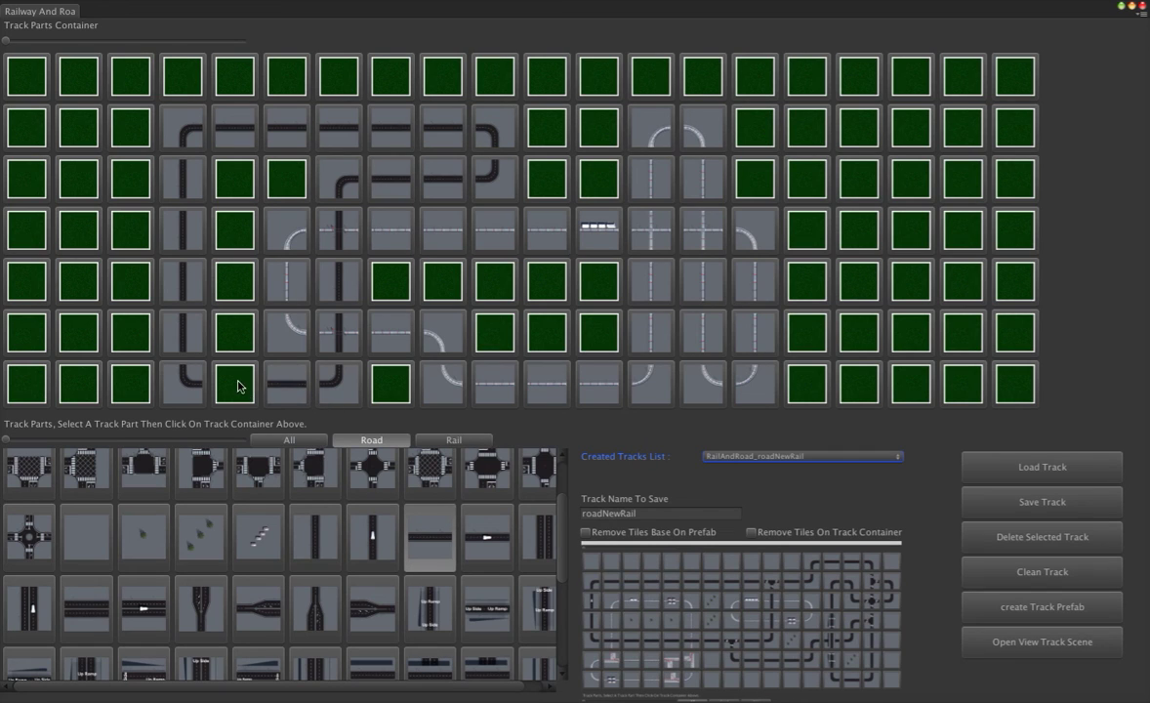
left_click(239, 385)
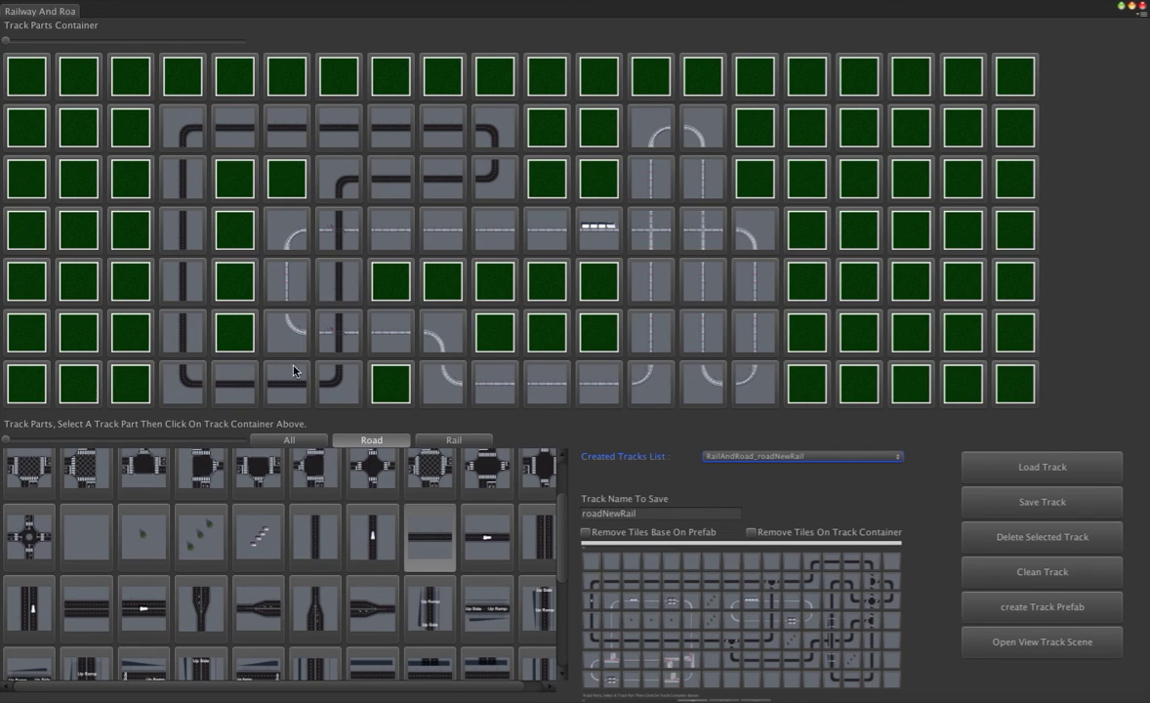
- Replace a top-row straight road tile with the white-arrow road piece
left_click(486, 550)
left_click(283, 129)
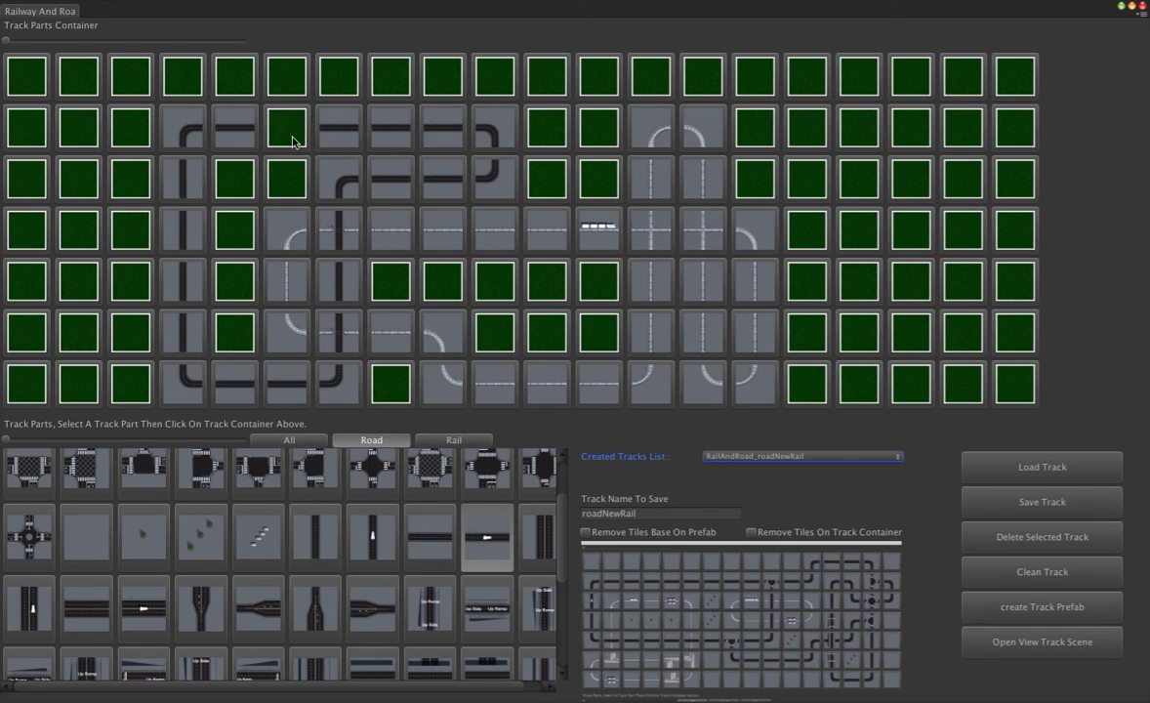
left_click(294, 137)
- Put the train-car rail piece onto the middle-row horizontal rail line
left_click(446, 440)
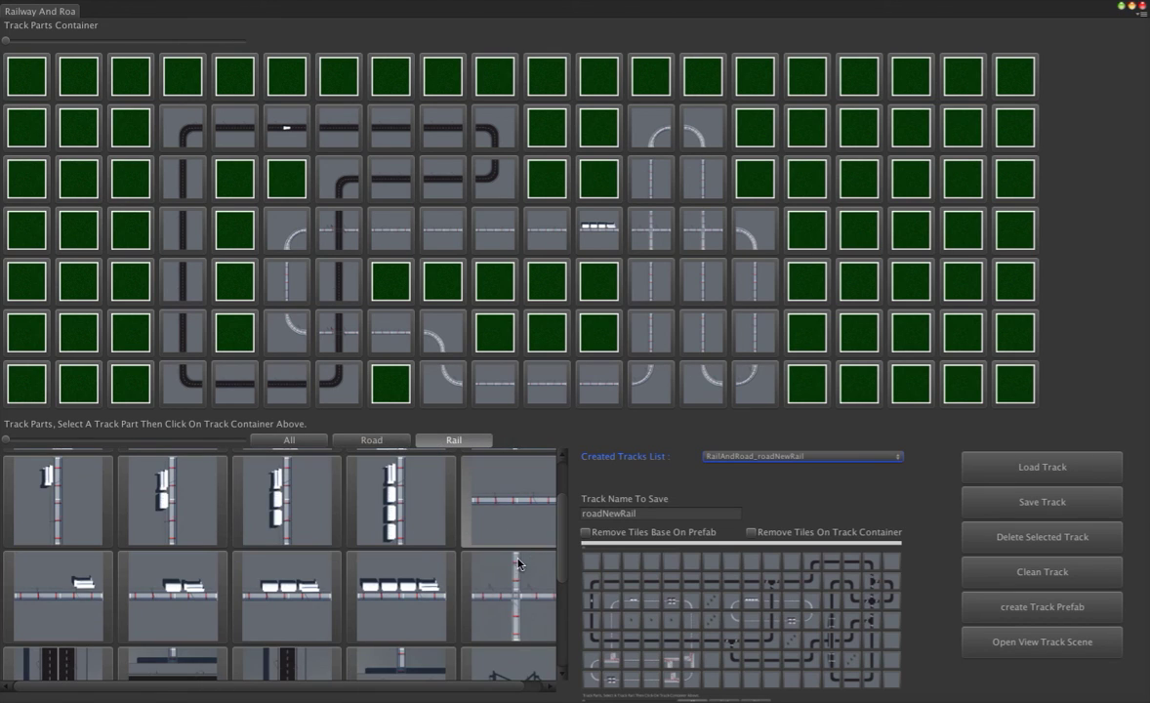
left_click(170, 587)
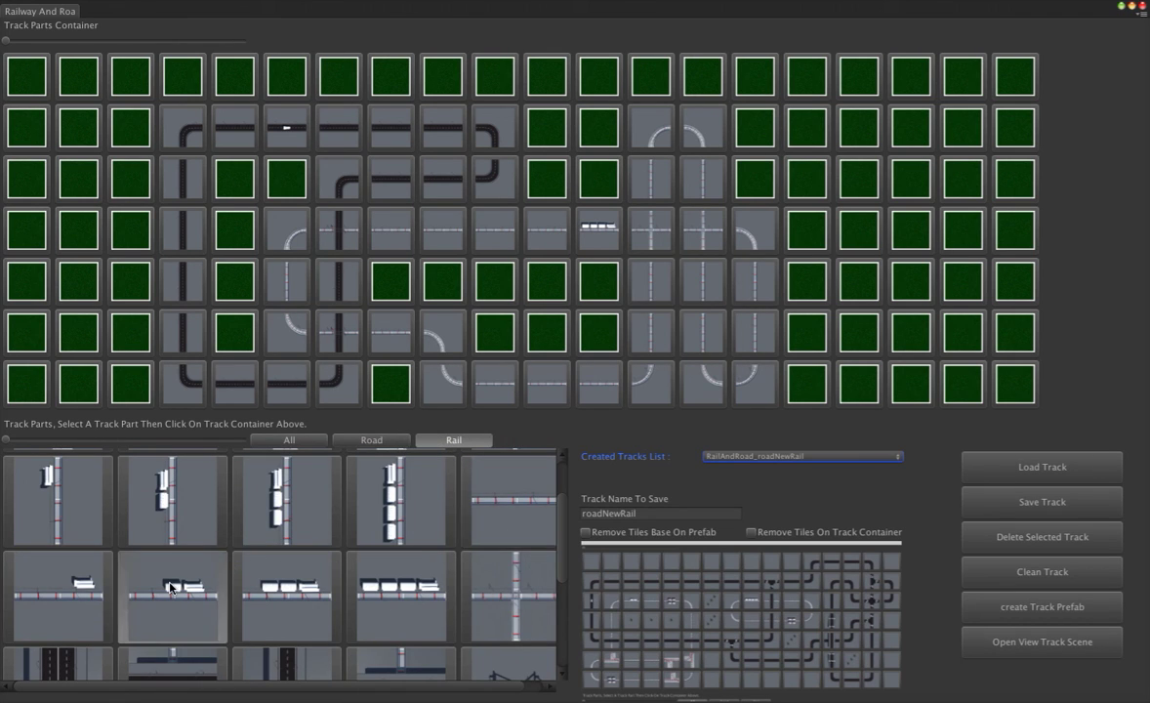
left_click(436, 238)
- Name the track 'newTrakVideo' and save it, confirming with YES
left_click(664, 516)
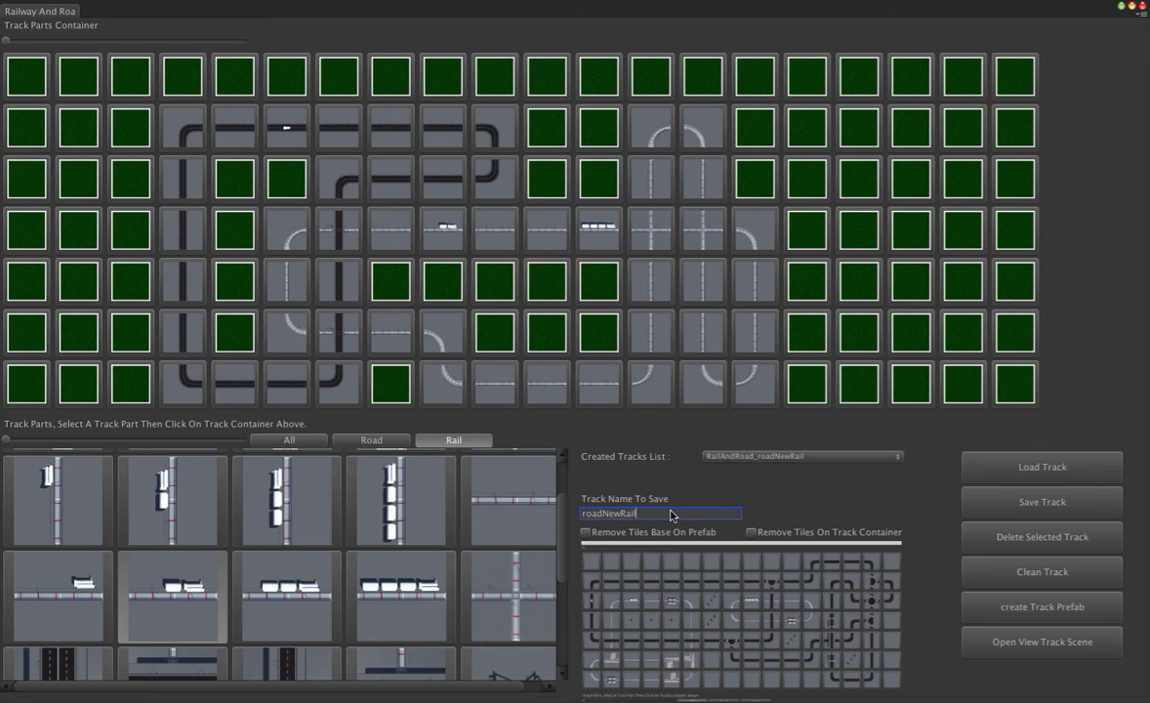
double_click(671, 516)
type("new")
type("T")
type("rakVi")
type("deo")
left_click(1044, 505)
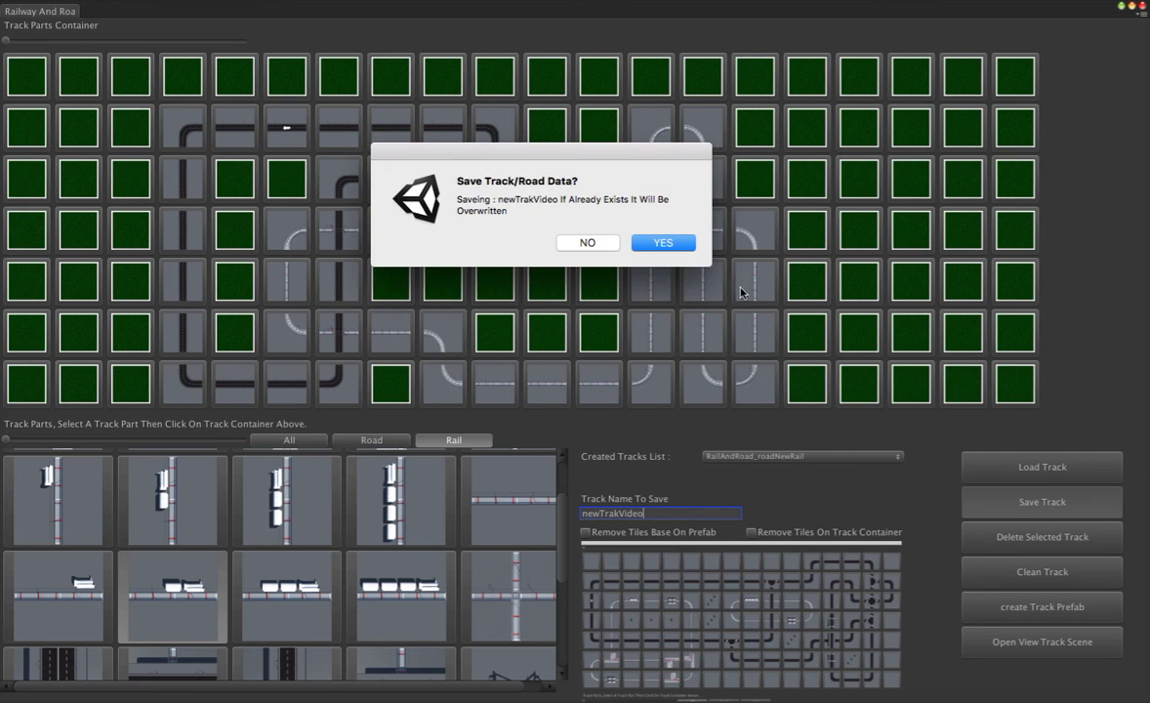
left_click(682, 250)
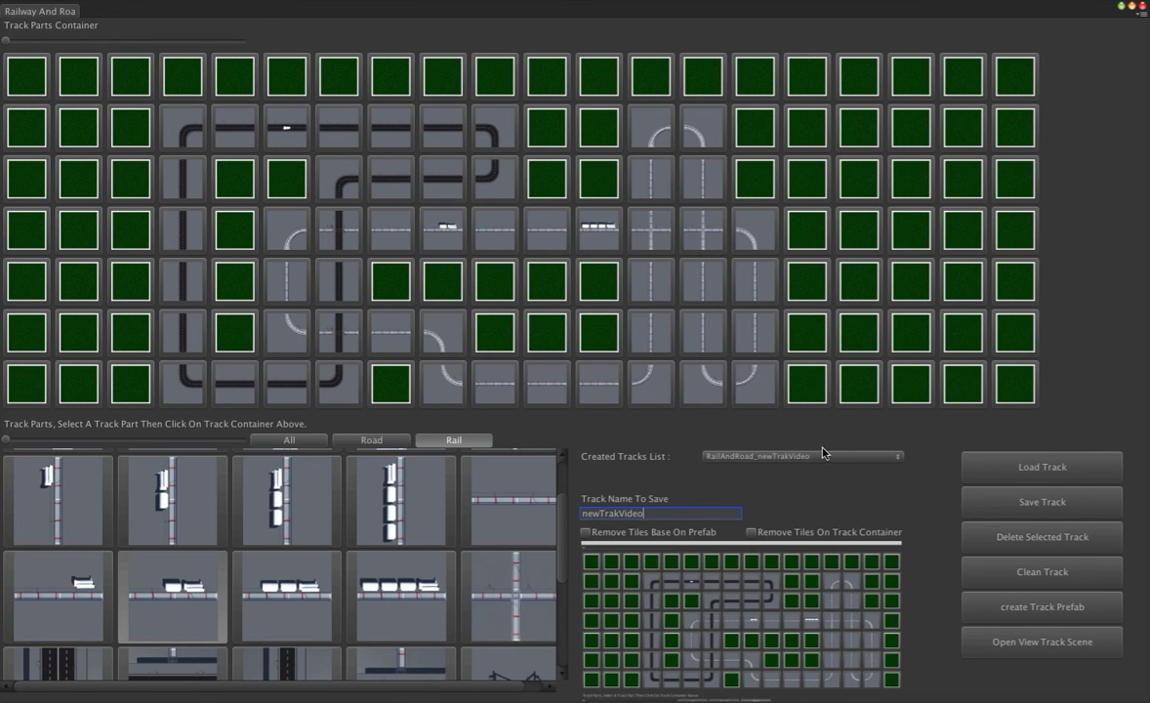
- Load the RailAndRoad_trackForDoc track from the created tracks list
left_click(781, 456)
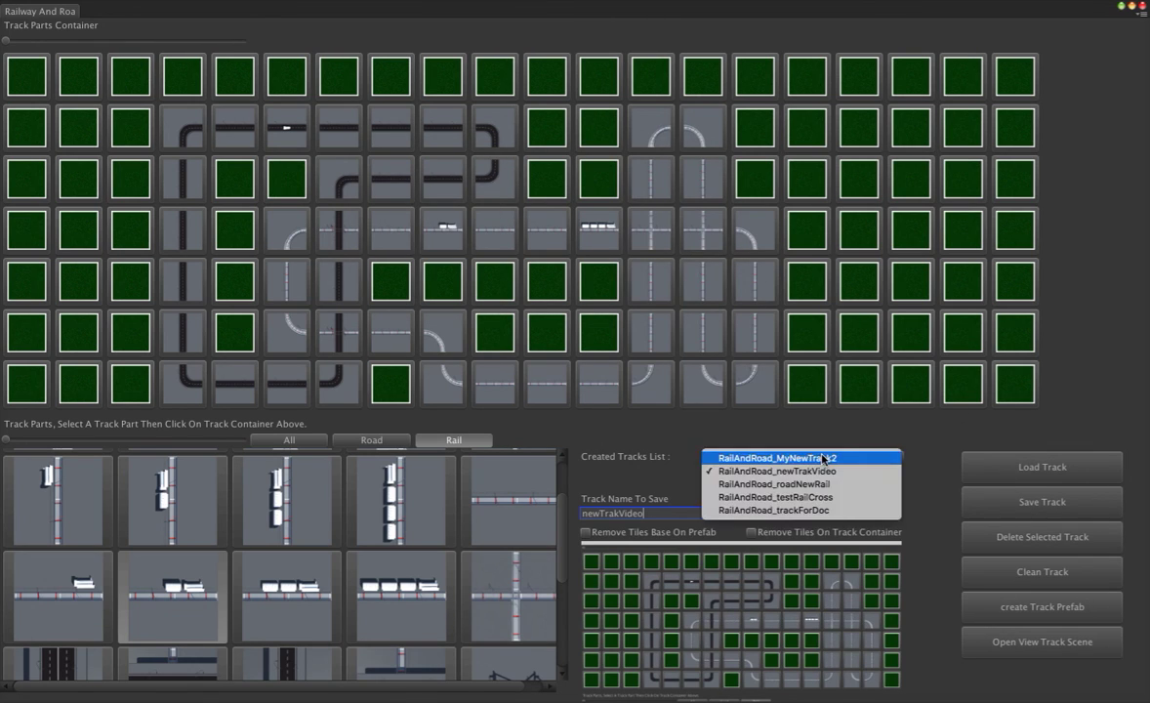
left_click(830, 510)
left_click(1016, 472)
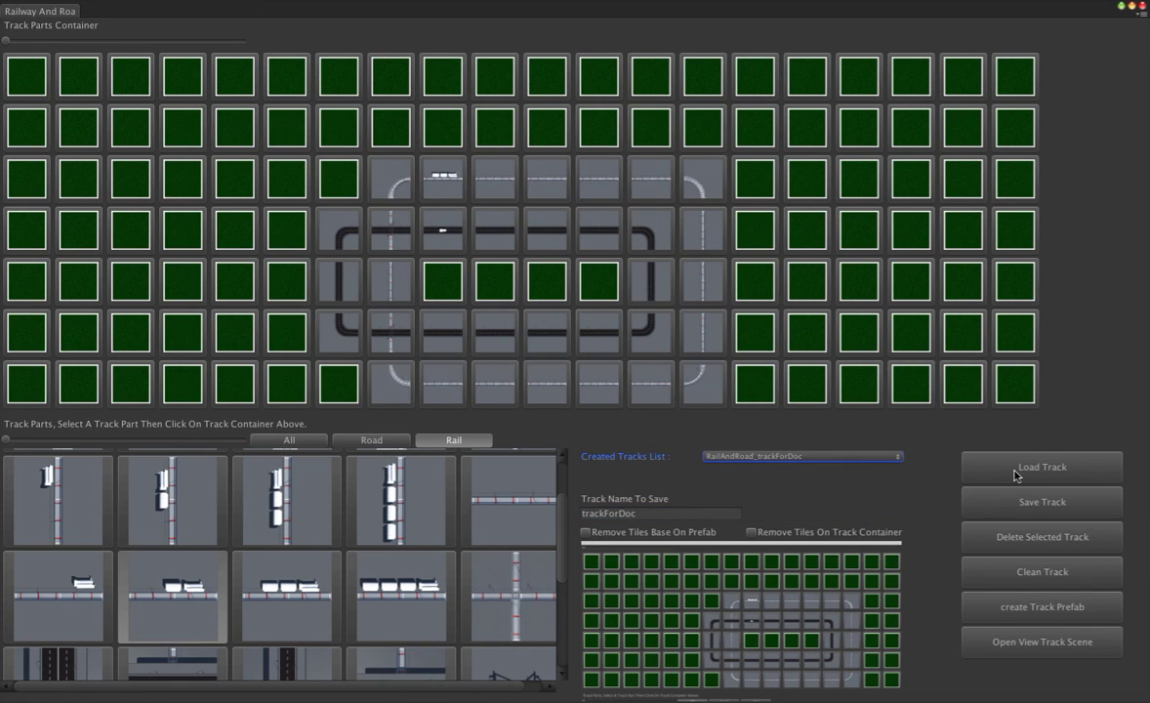
- Load the saved RailAndRoad_newTrakVideo track back into the grid
left_click(807, 457)
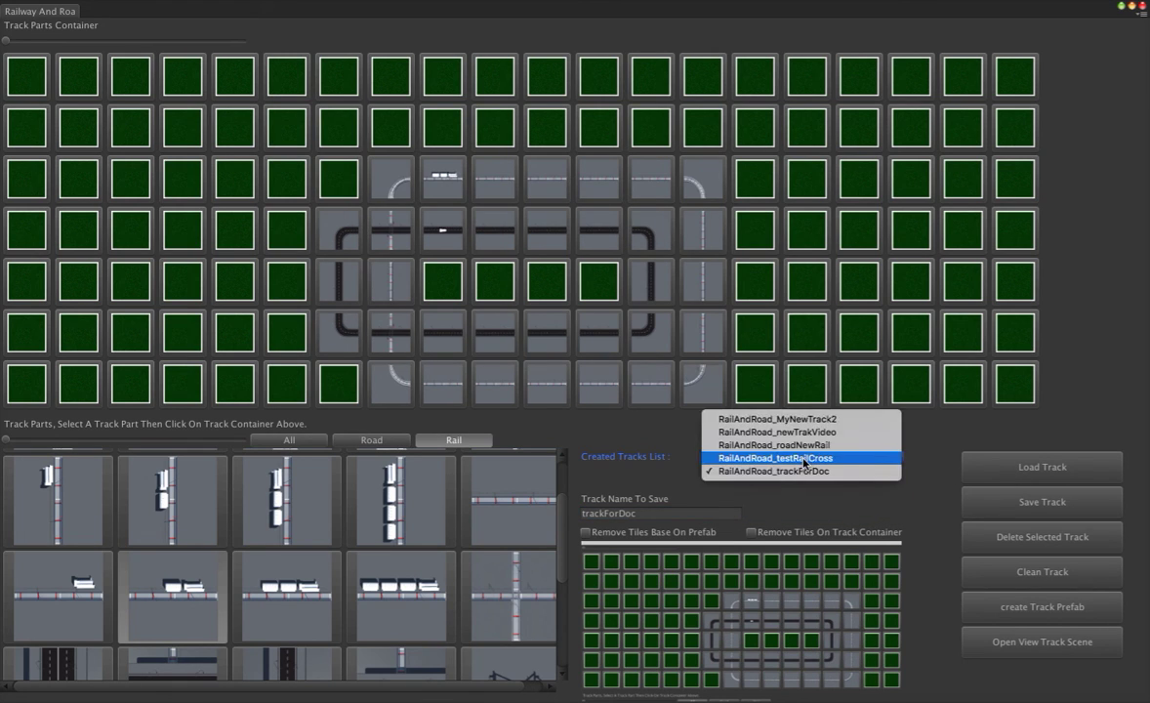
left_click(850, 435)
left_click(991, 468)
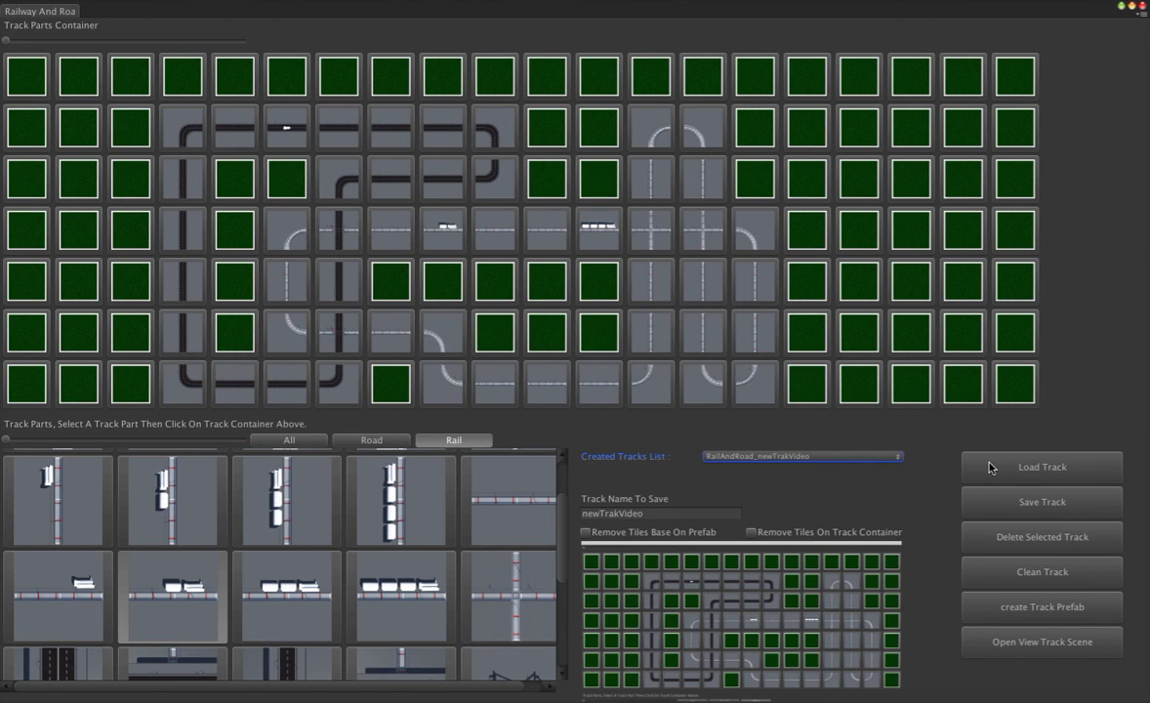